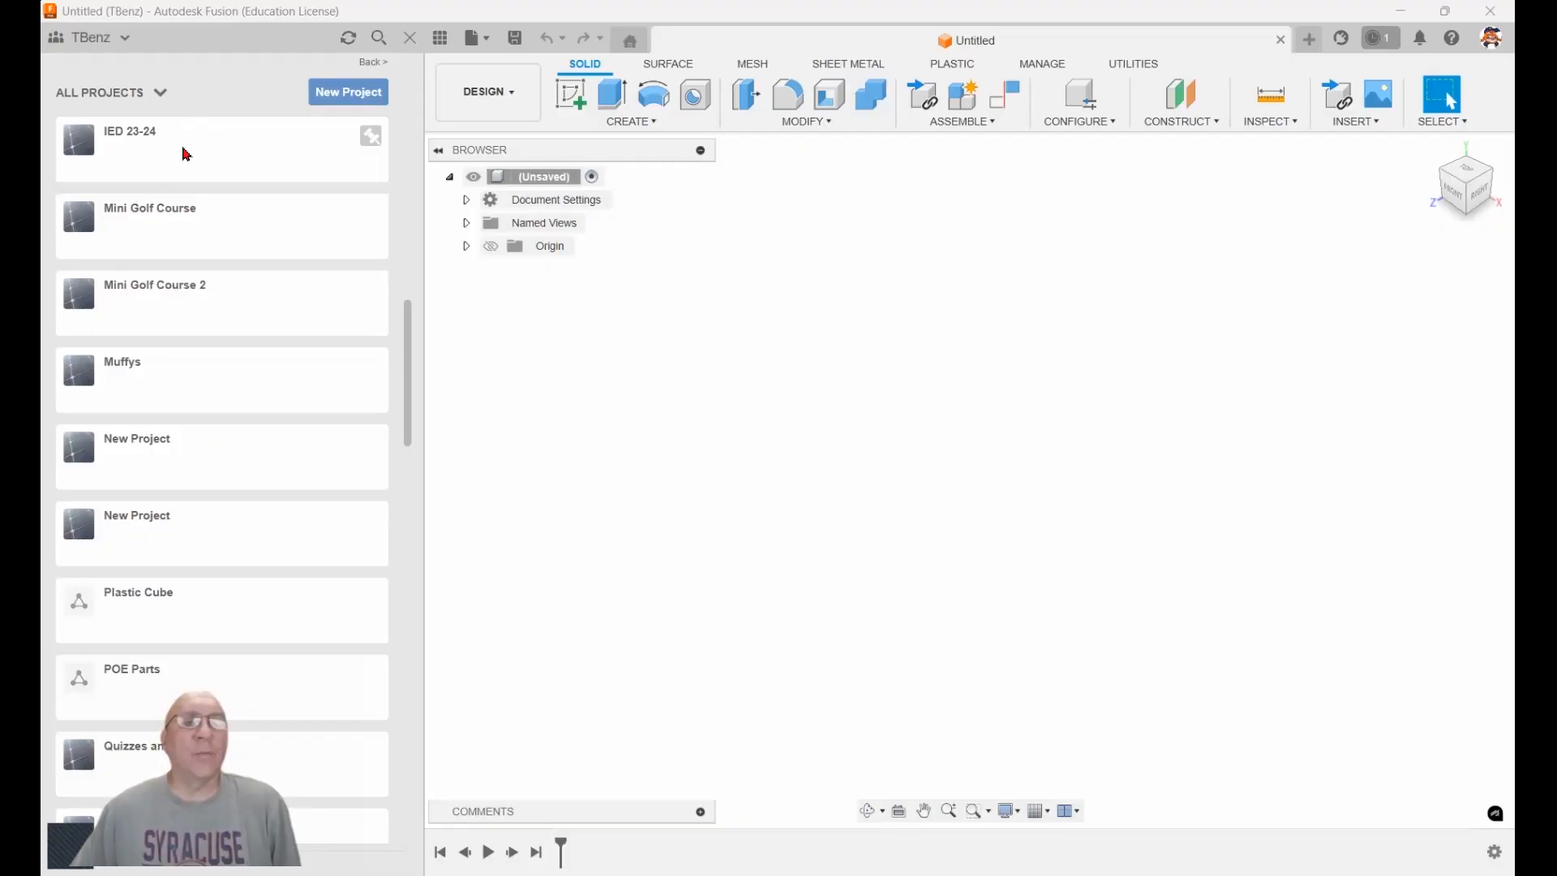
Open the IED 23-24 project and view the contents of its Resources and Title Block folders
click(186, 154)
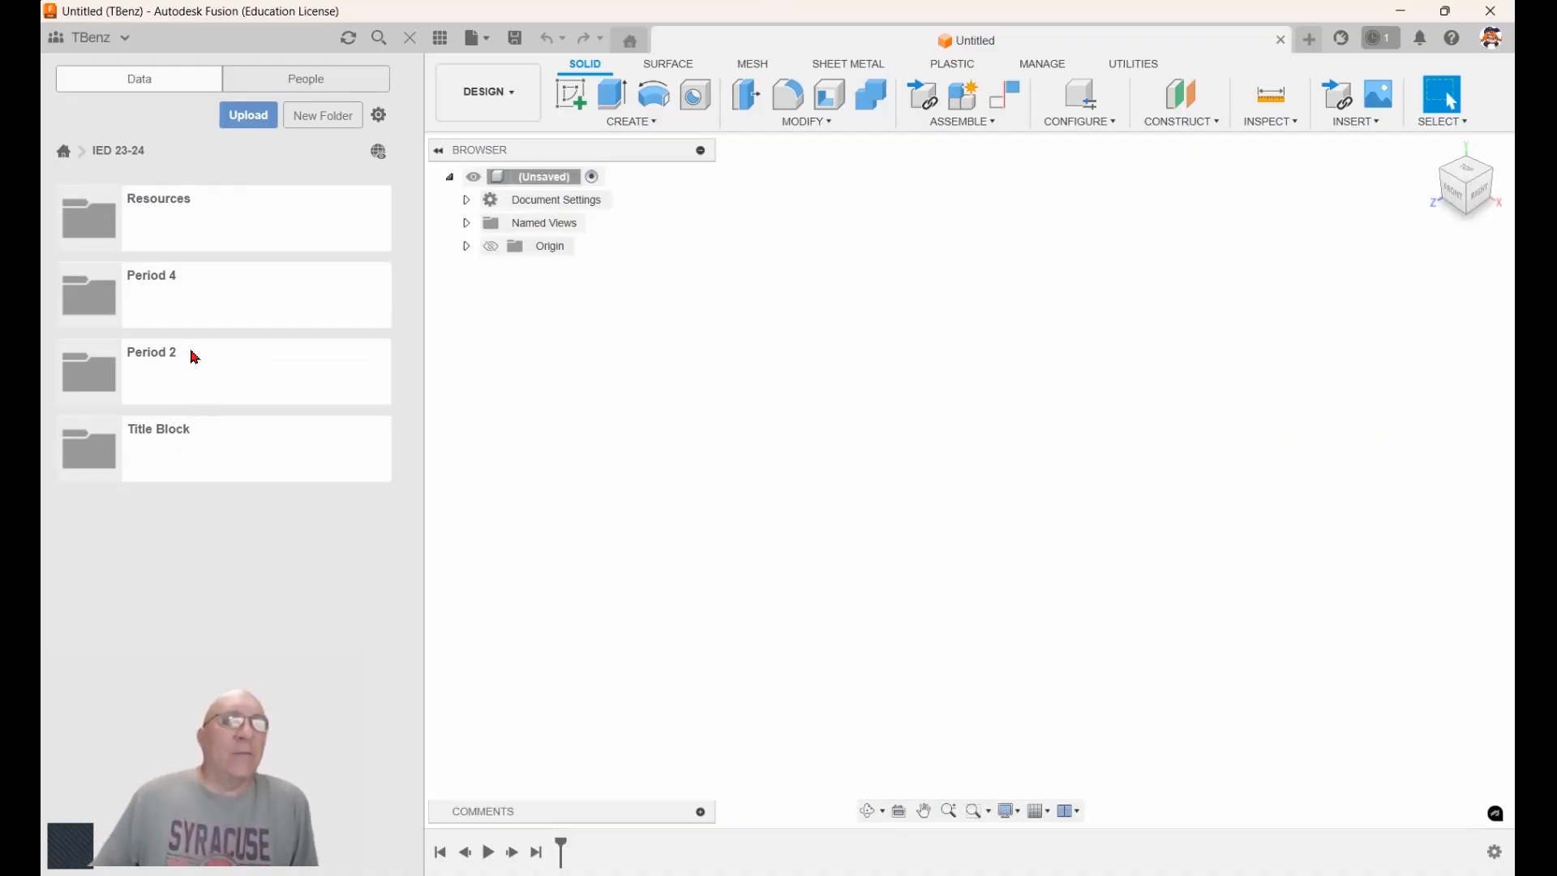
click(191, 202)
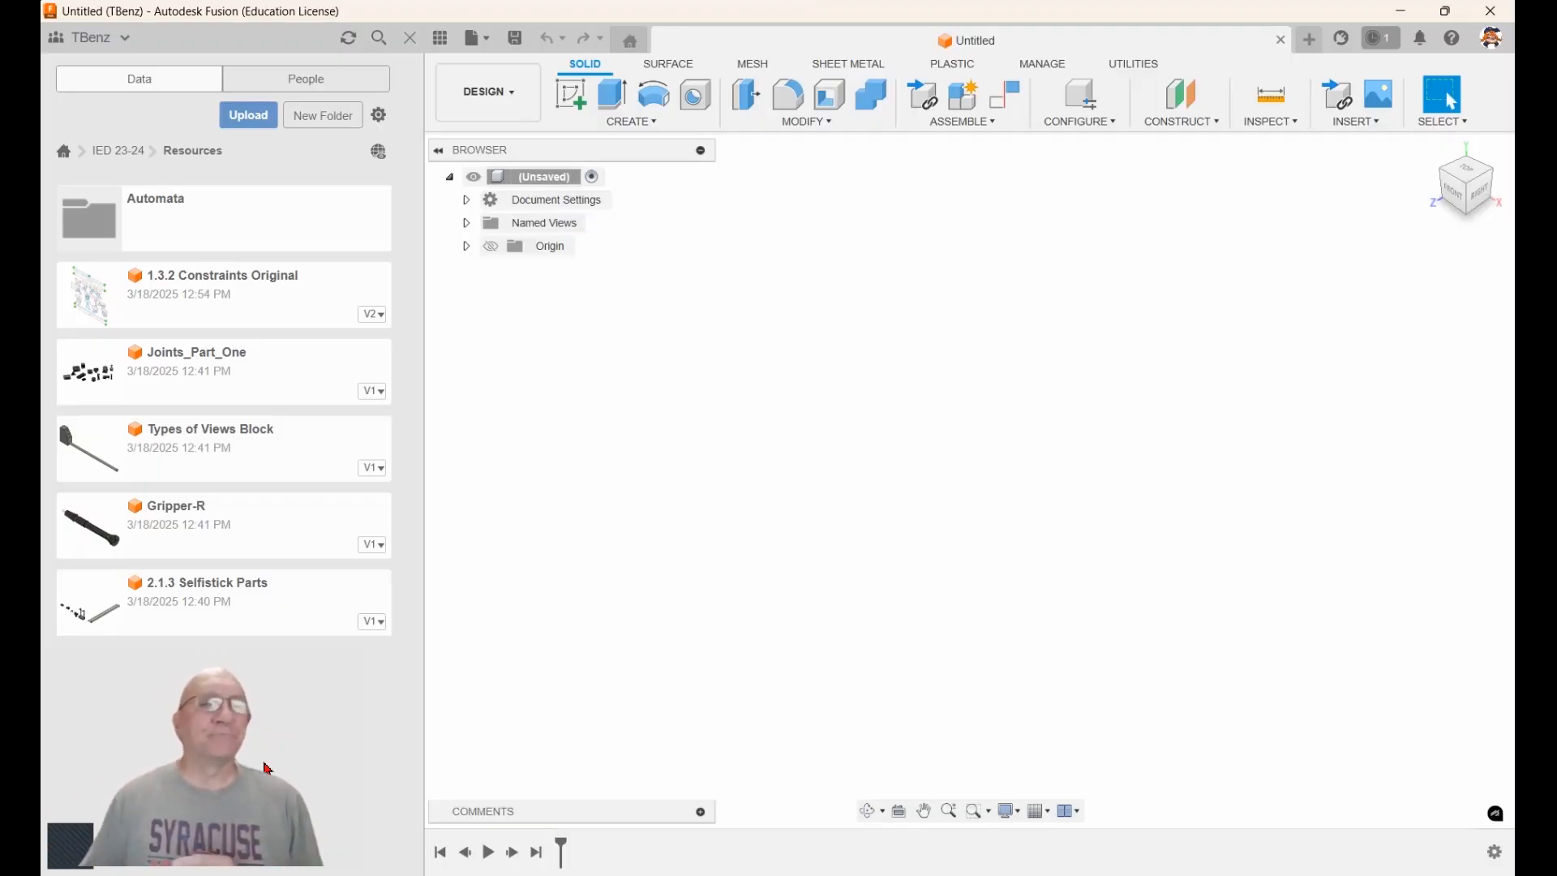
click(130, 159)
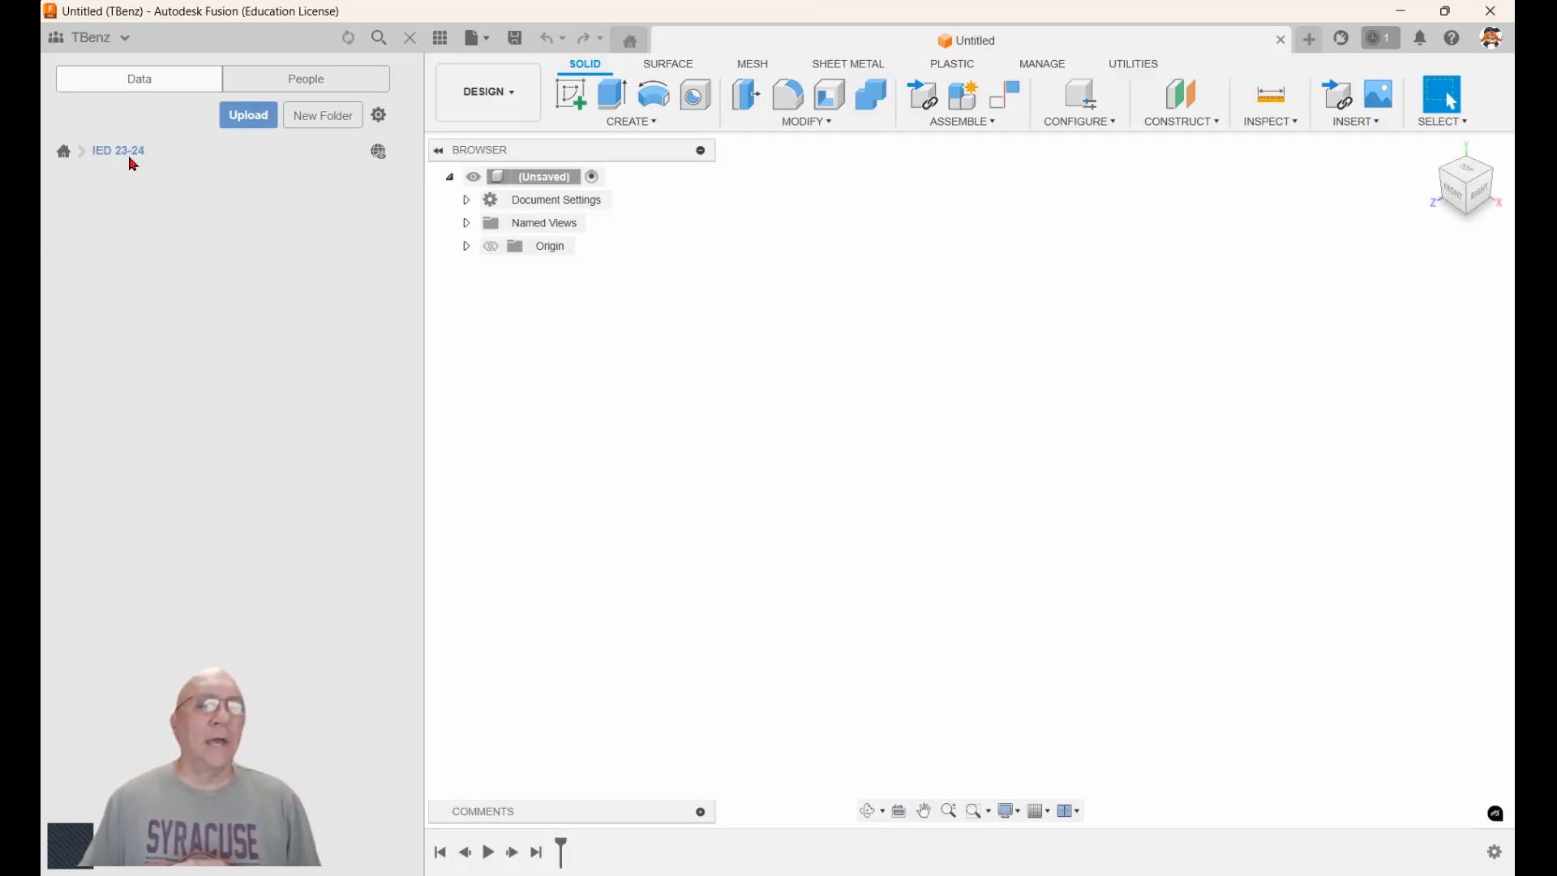
click(272, 456)
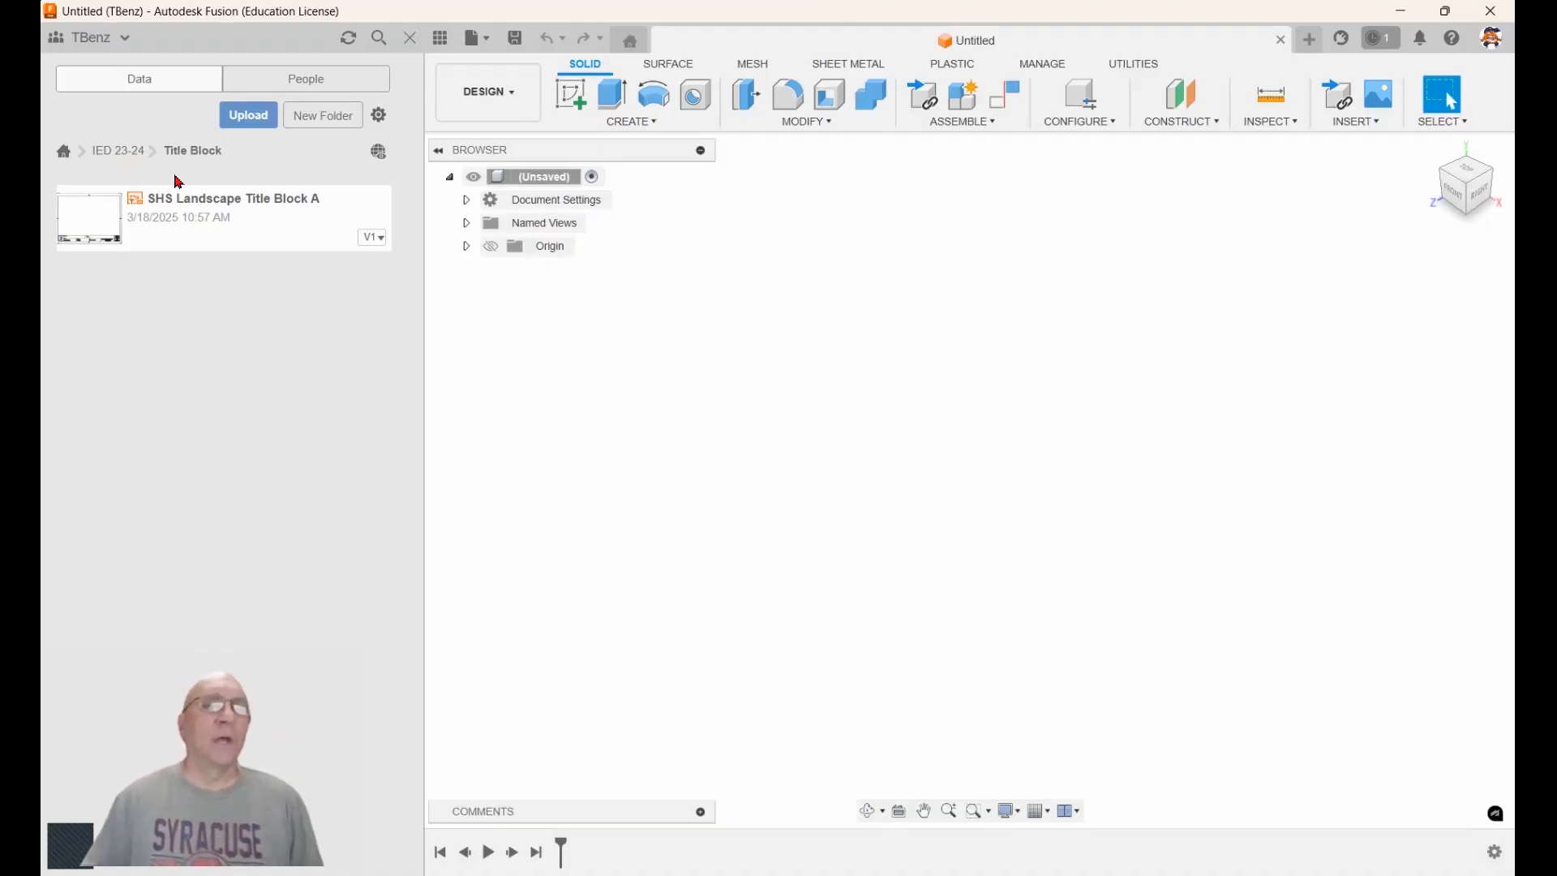
click(132, 152)
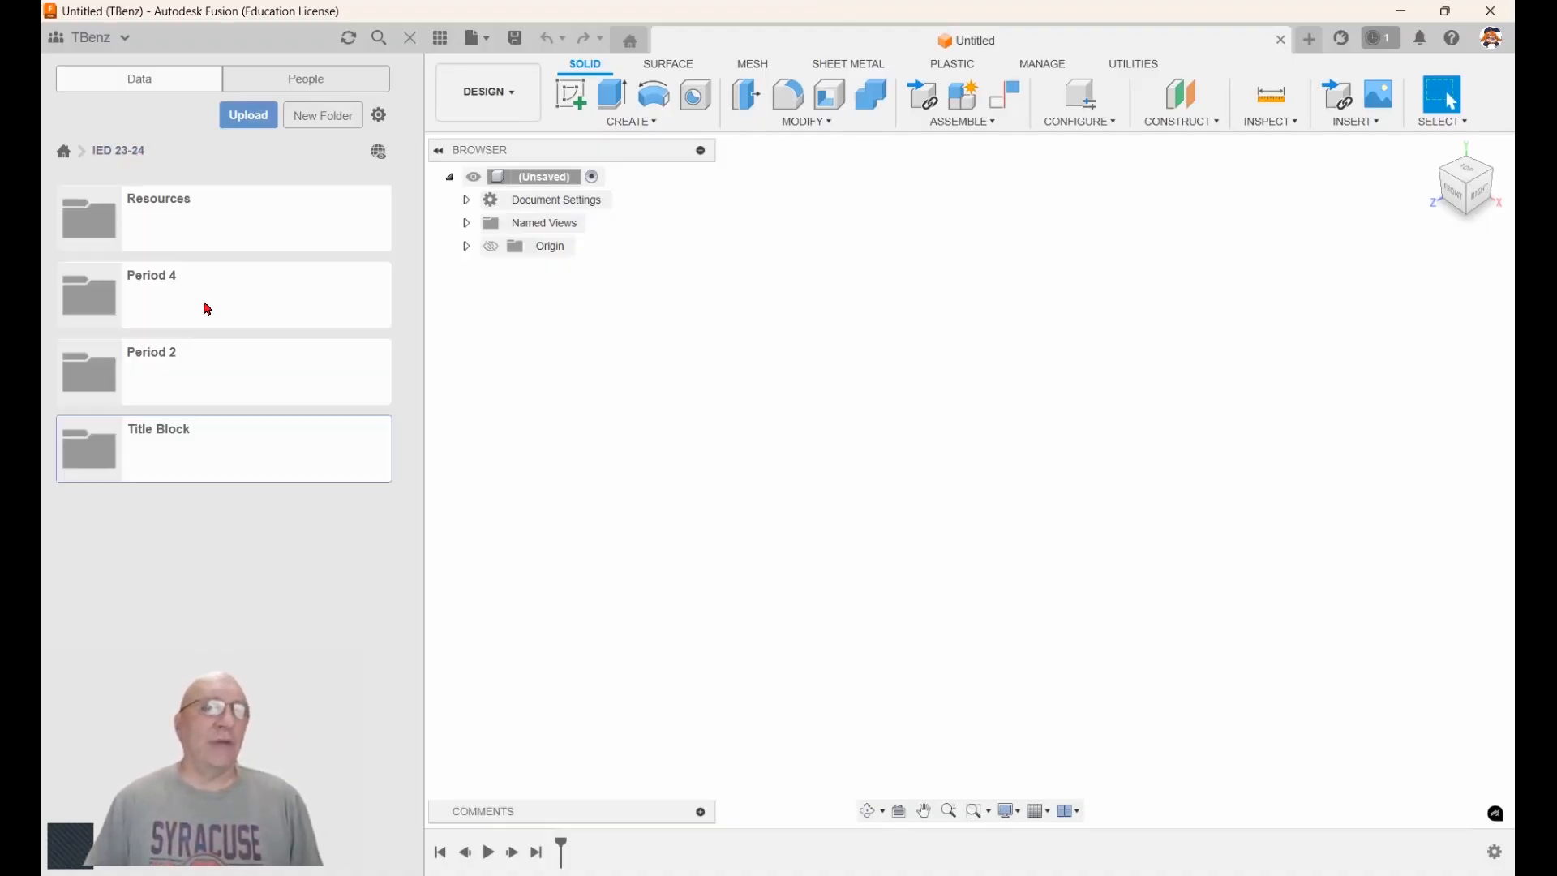
Look through the student and group folders inside the Period 2 folder
click(203, 373)
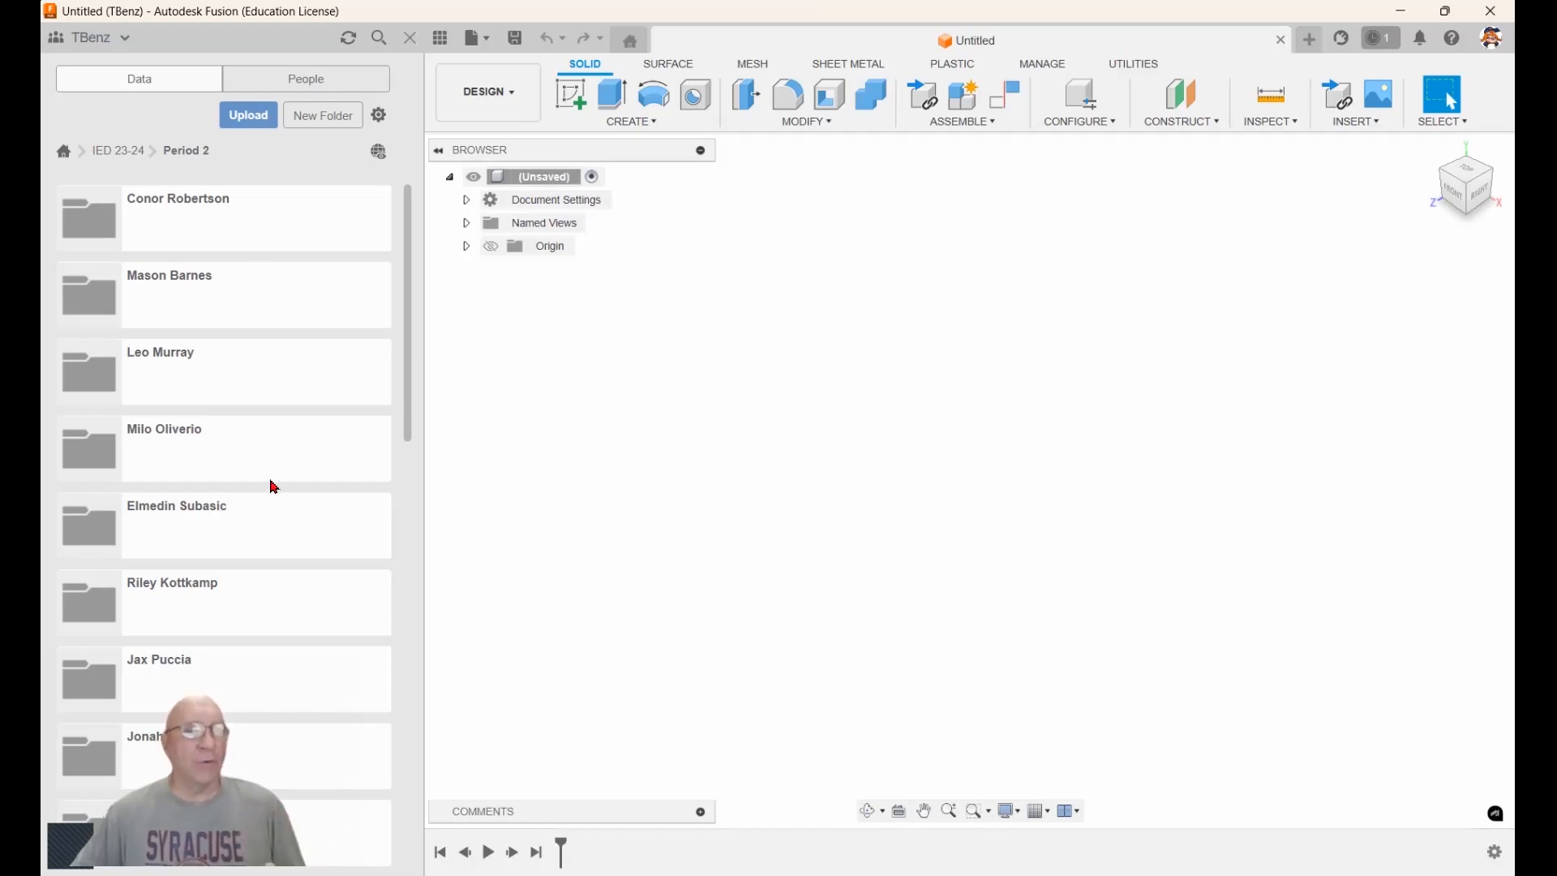
scroll(272, 485, down, 12)
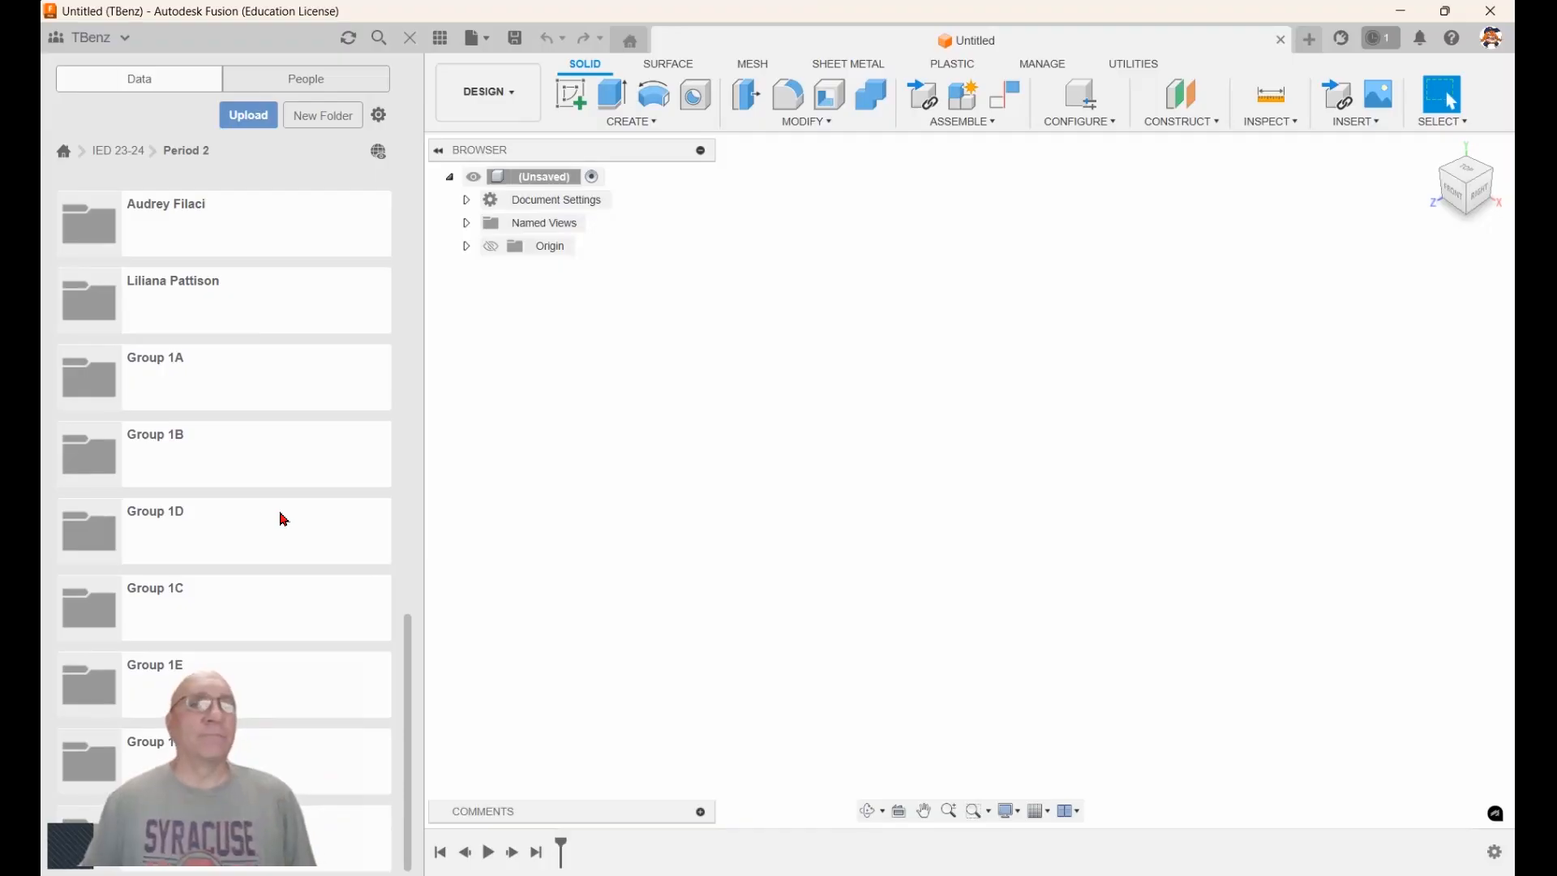
scroll(270, 441, up, 12)
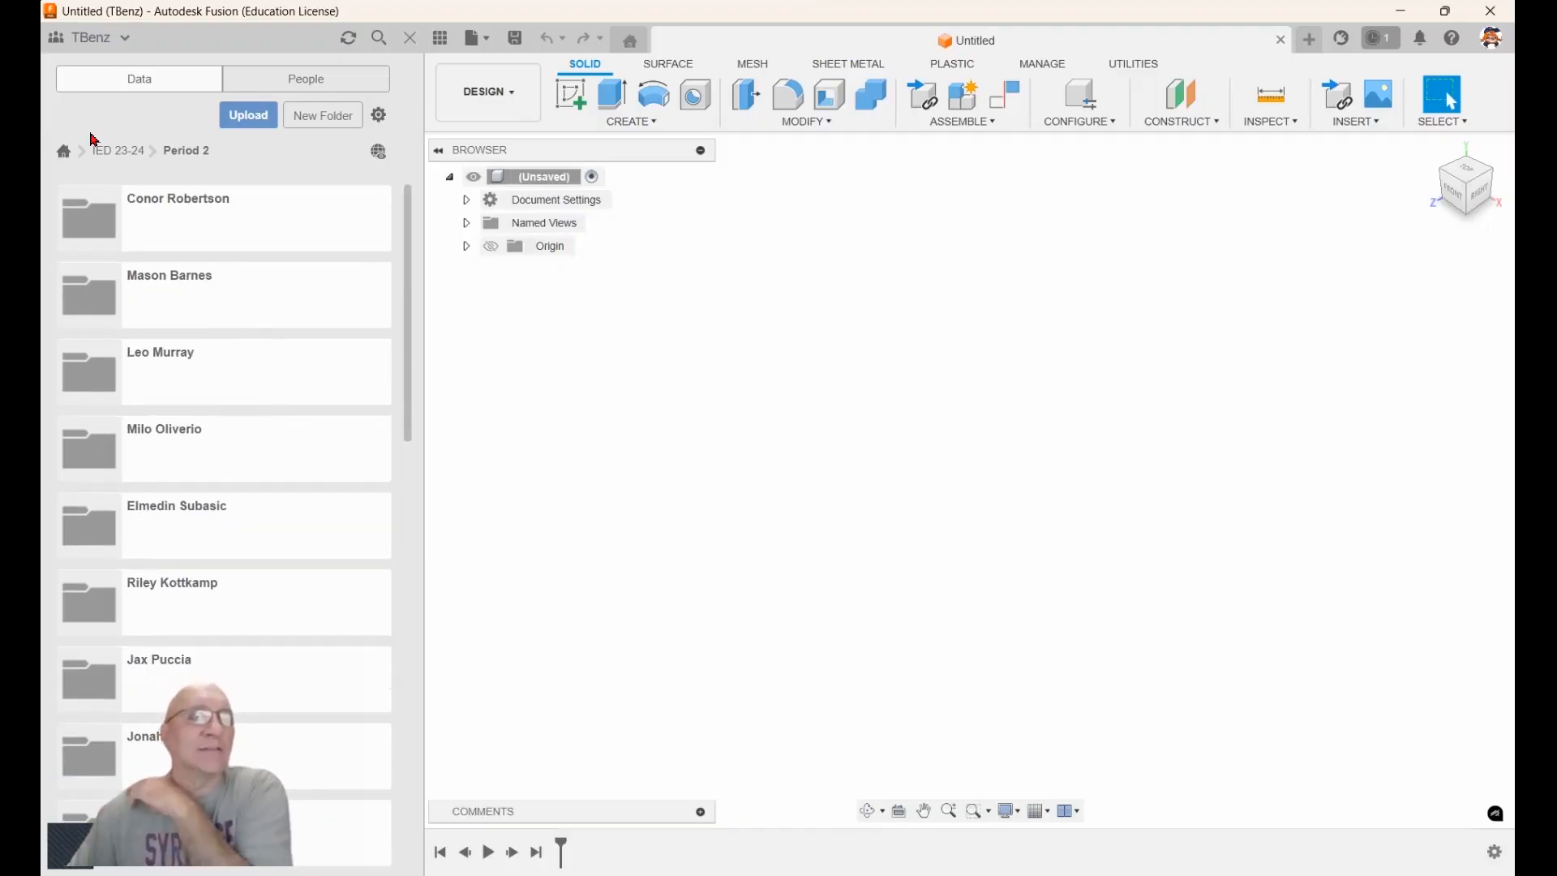
Open the default hub's web administration in the browser and go to the Title Block folder of IED 23-24
click(126, 40)
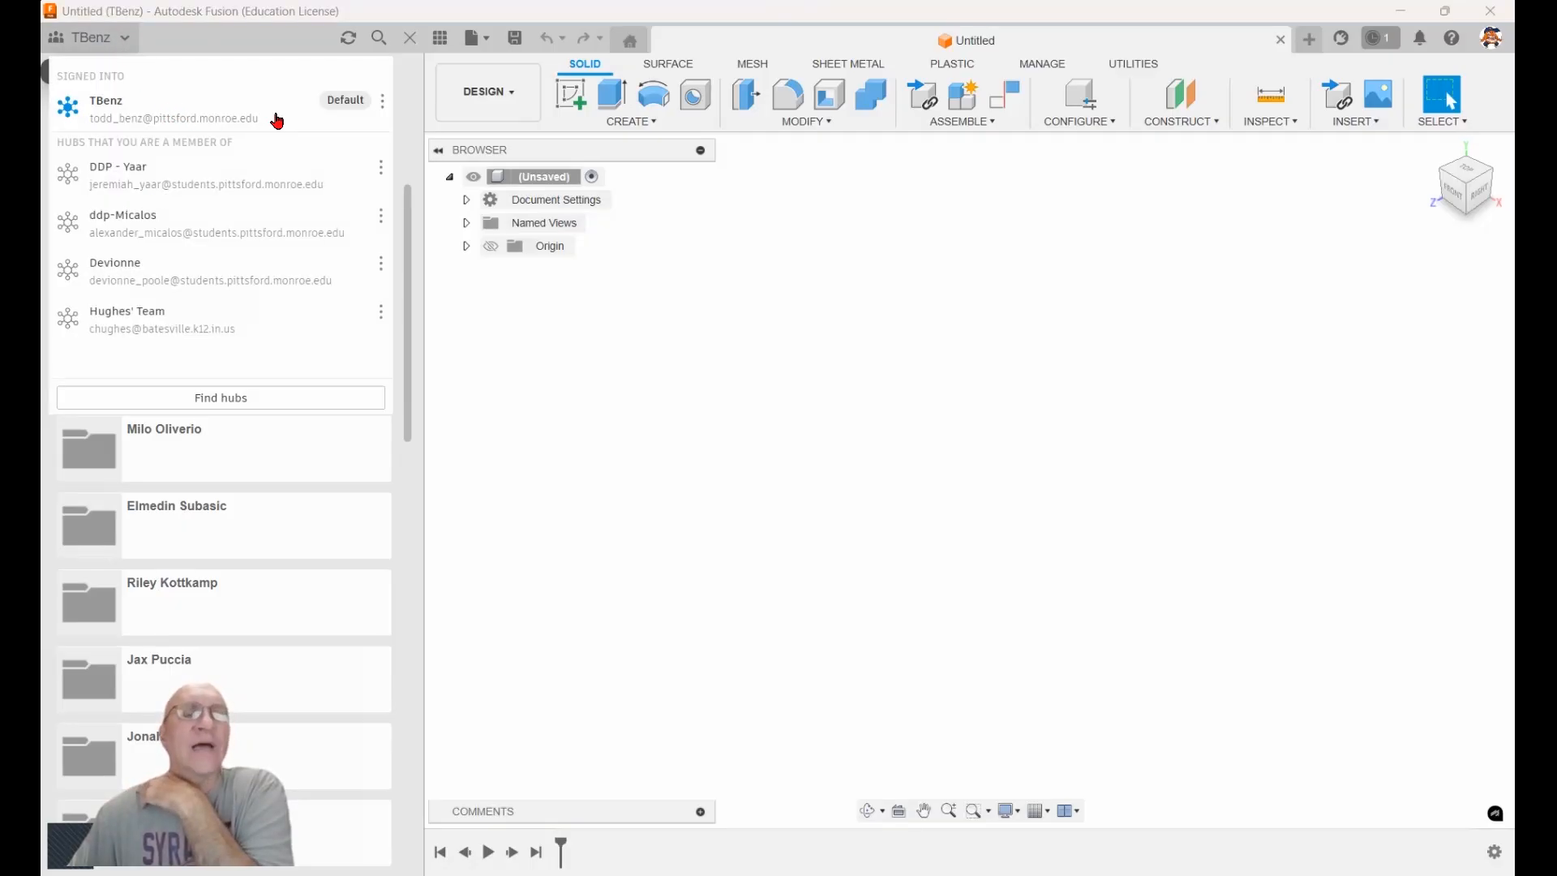
click(384, 108)
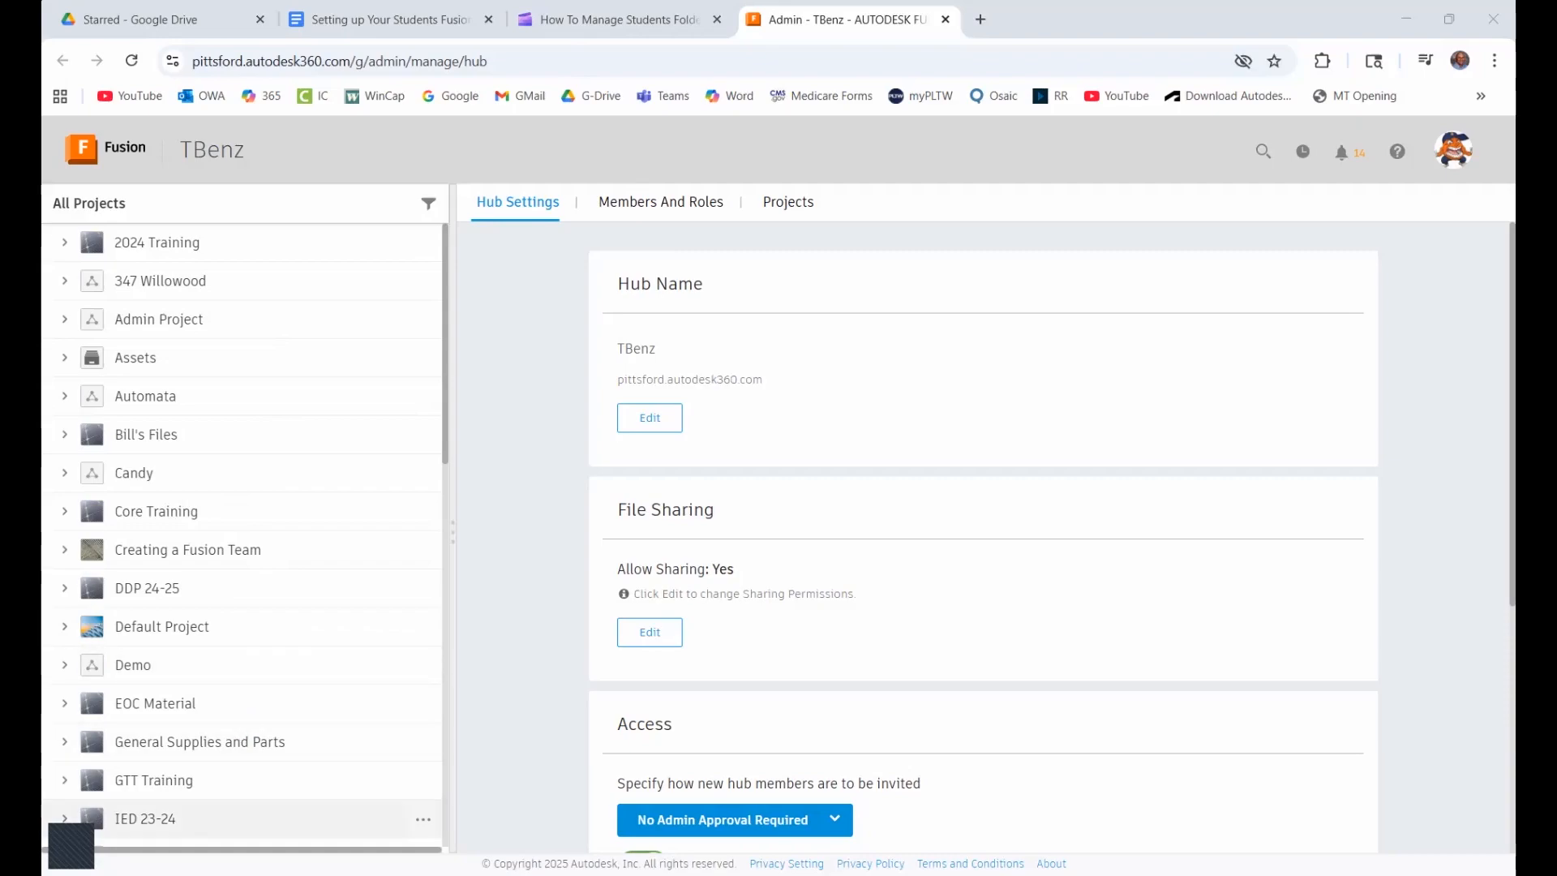
click(146, 818)
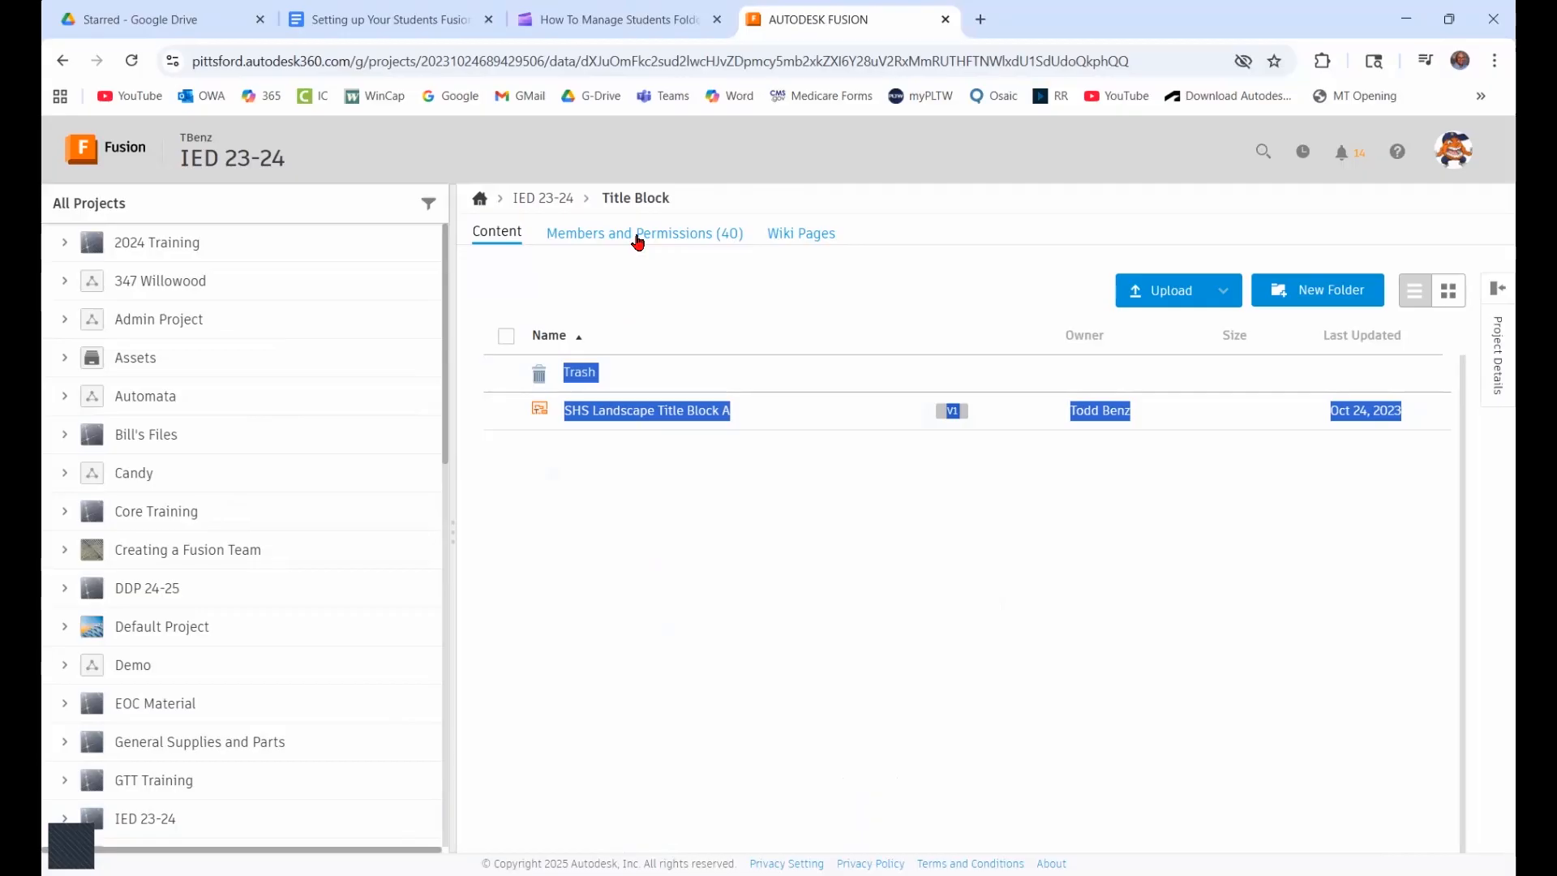
Display the Title Block folder's members and permissions and check the hub groups and members available to add
click(638, 235)
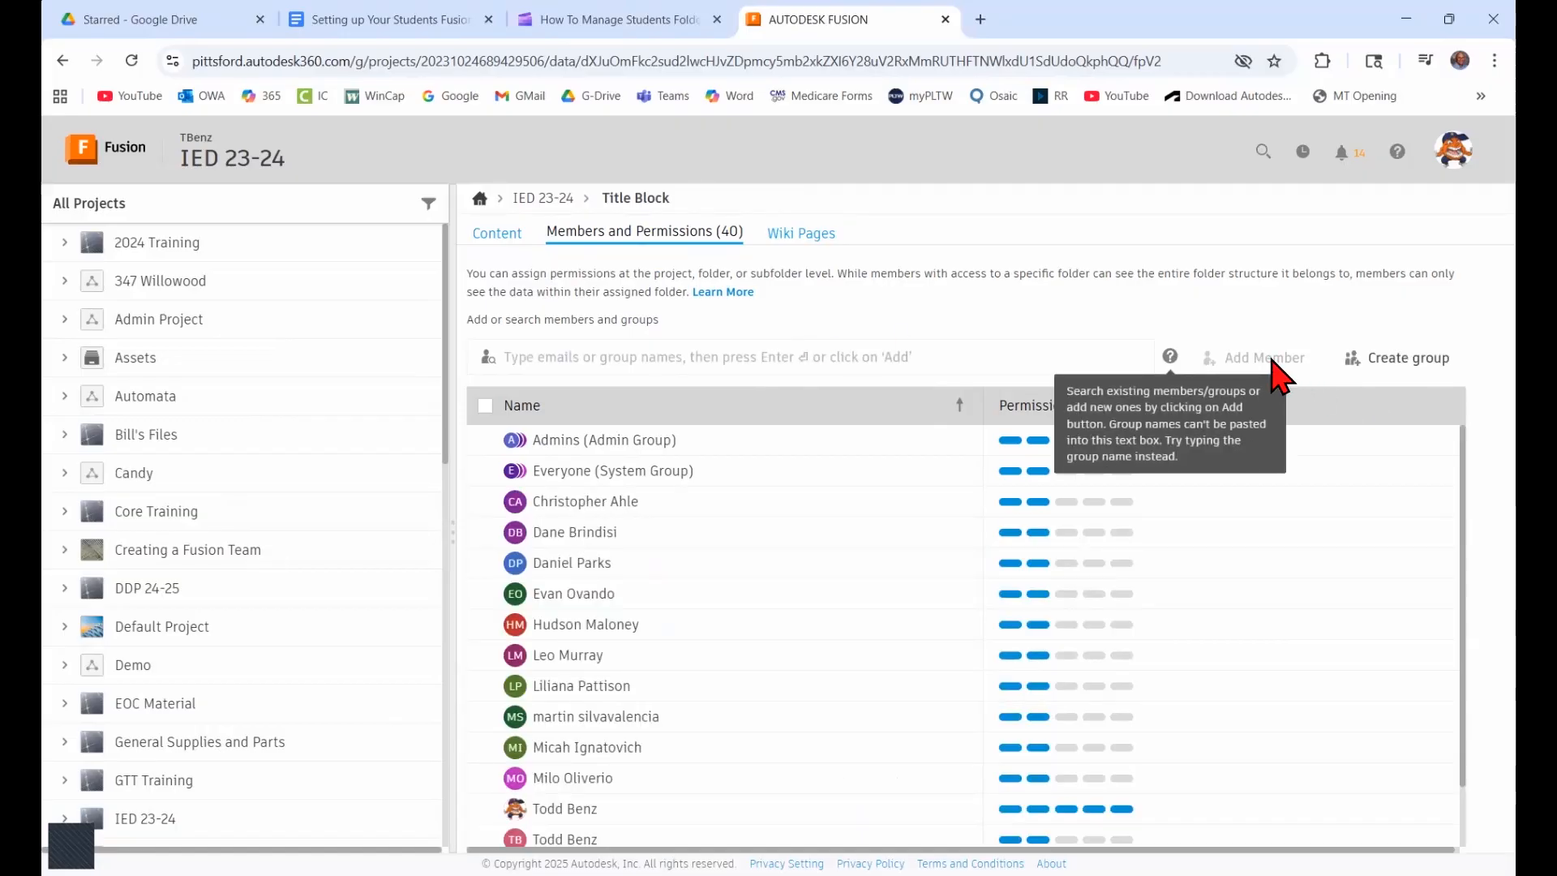
click(829, 358)
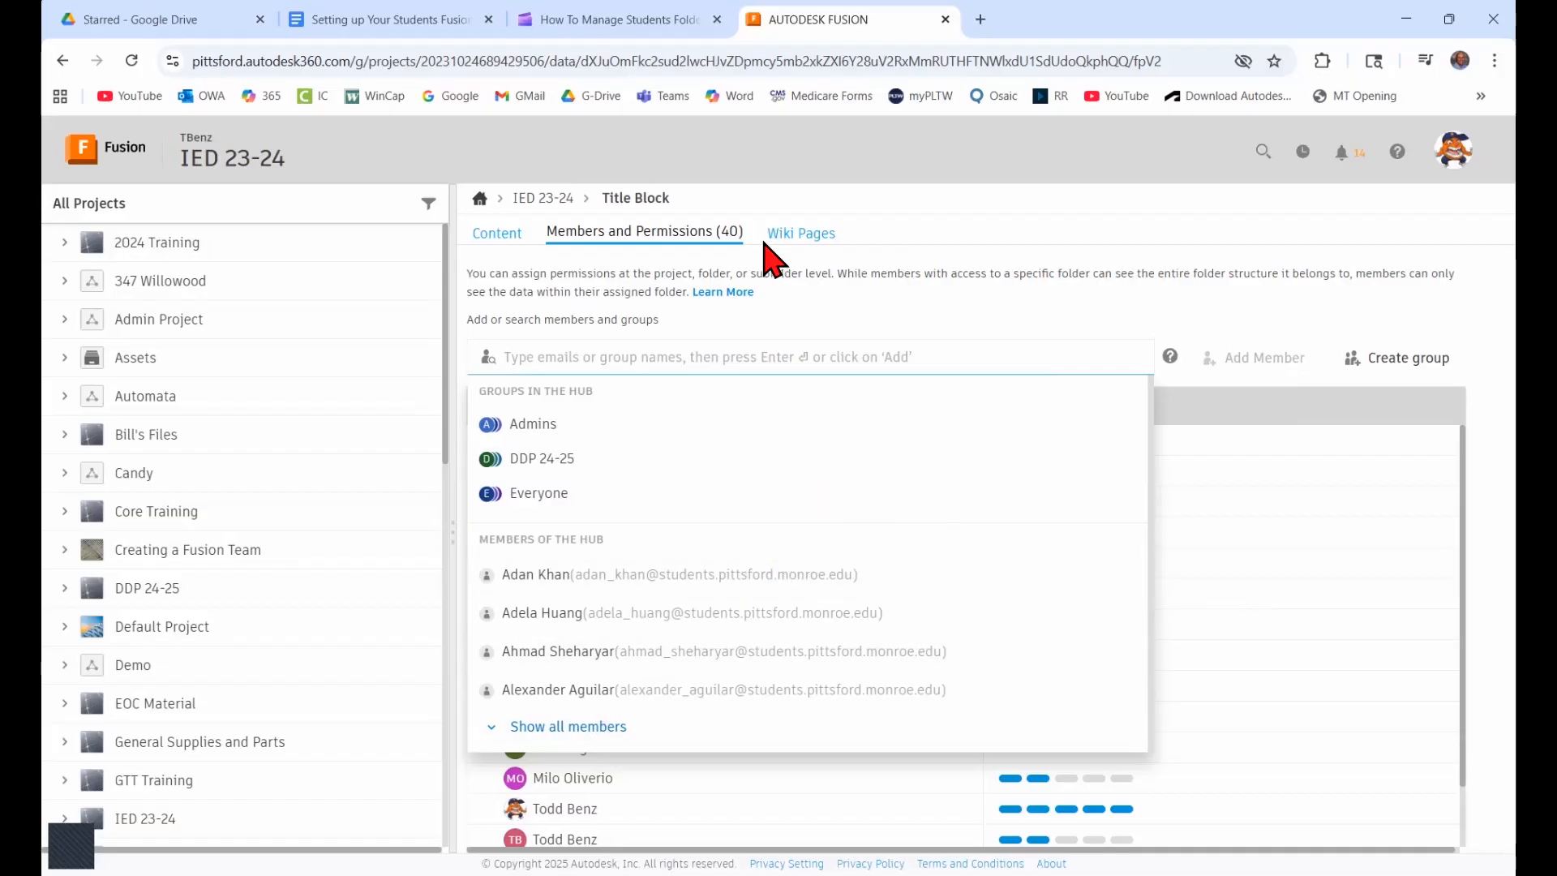
click(853, 323)
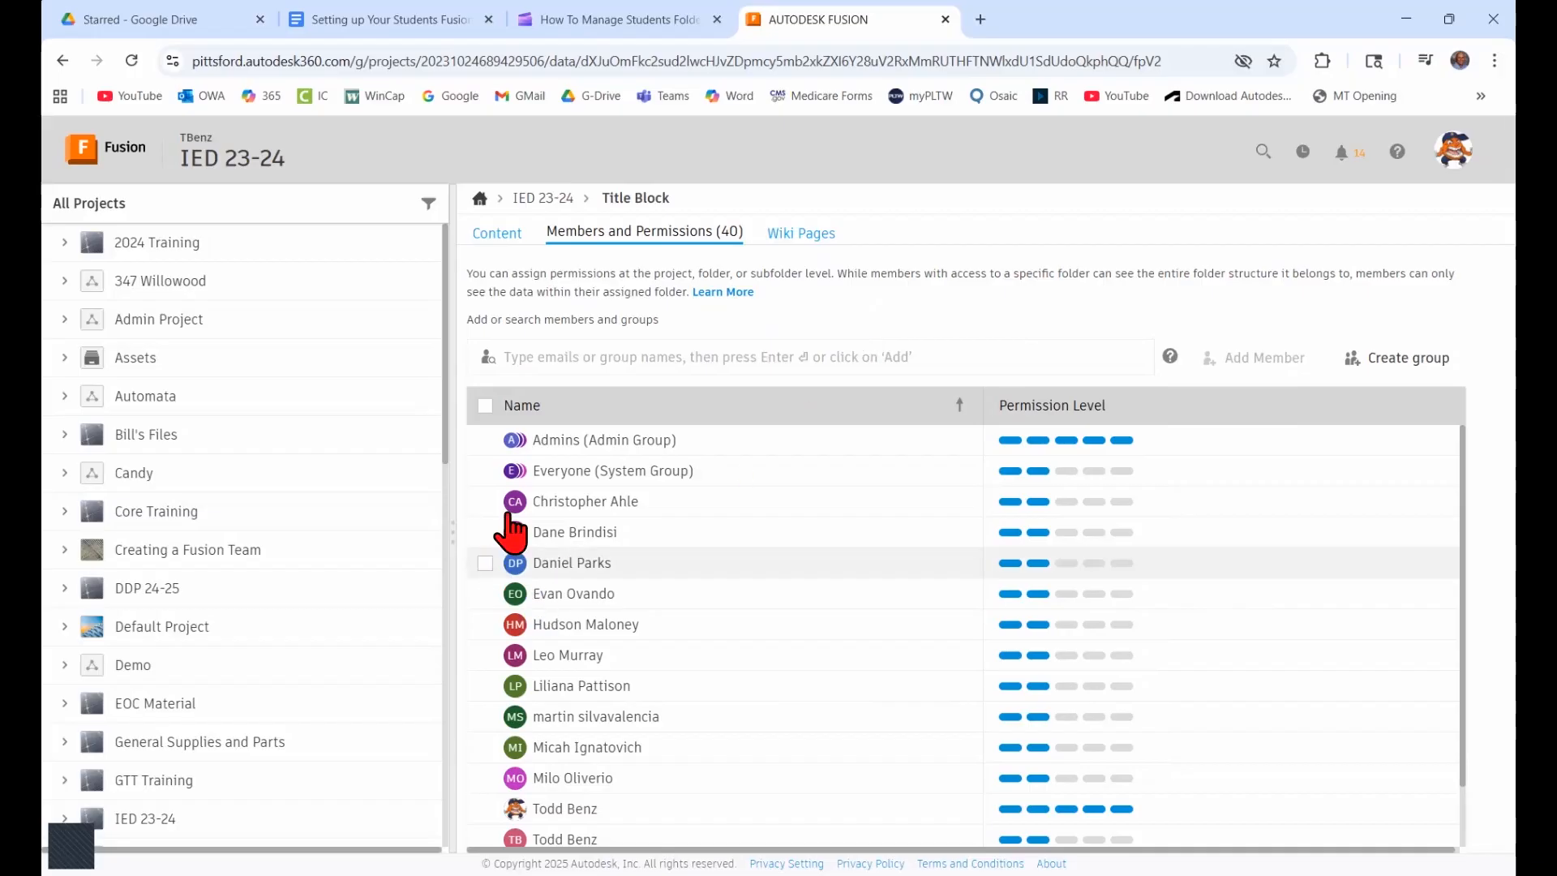
click(485, 501)
click(485, 532)
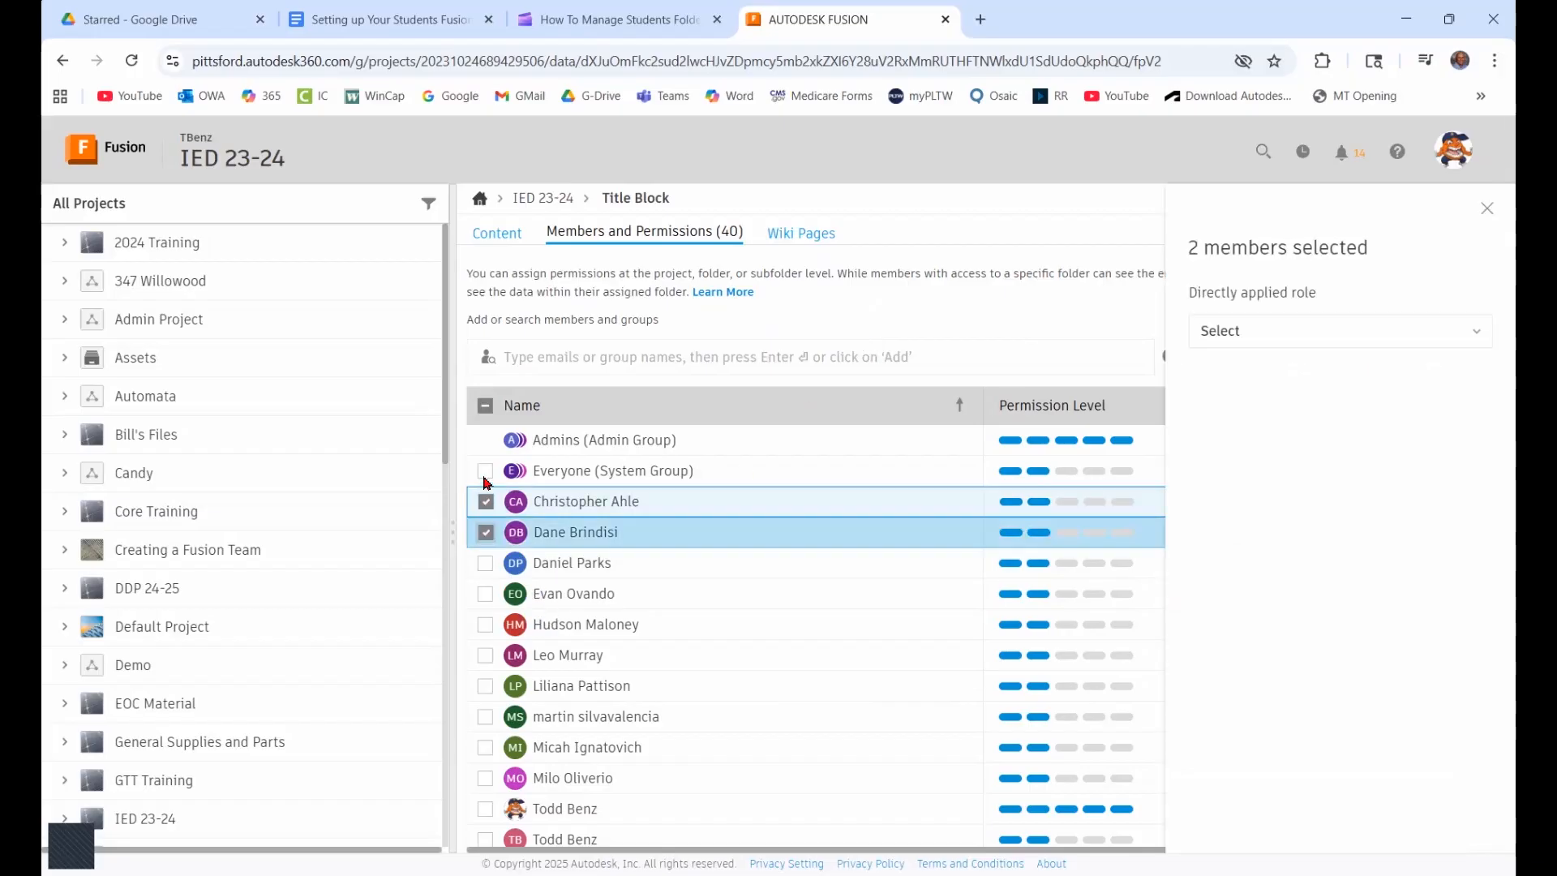
click(485, 501)
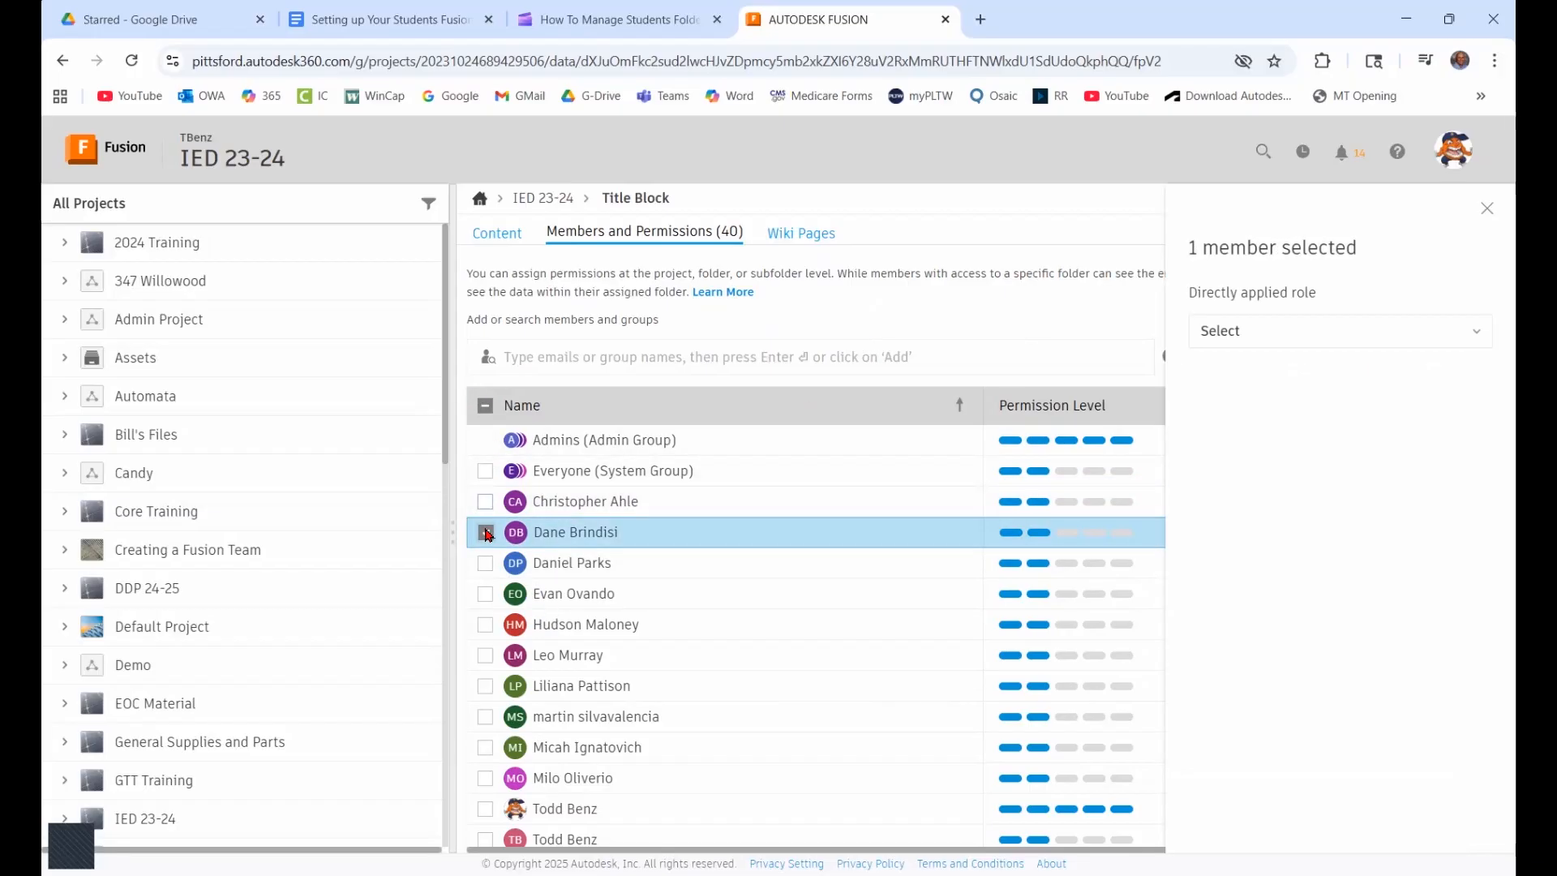
click(485, 532)
click(486, 406)
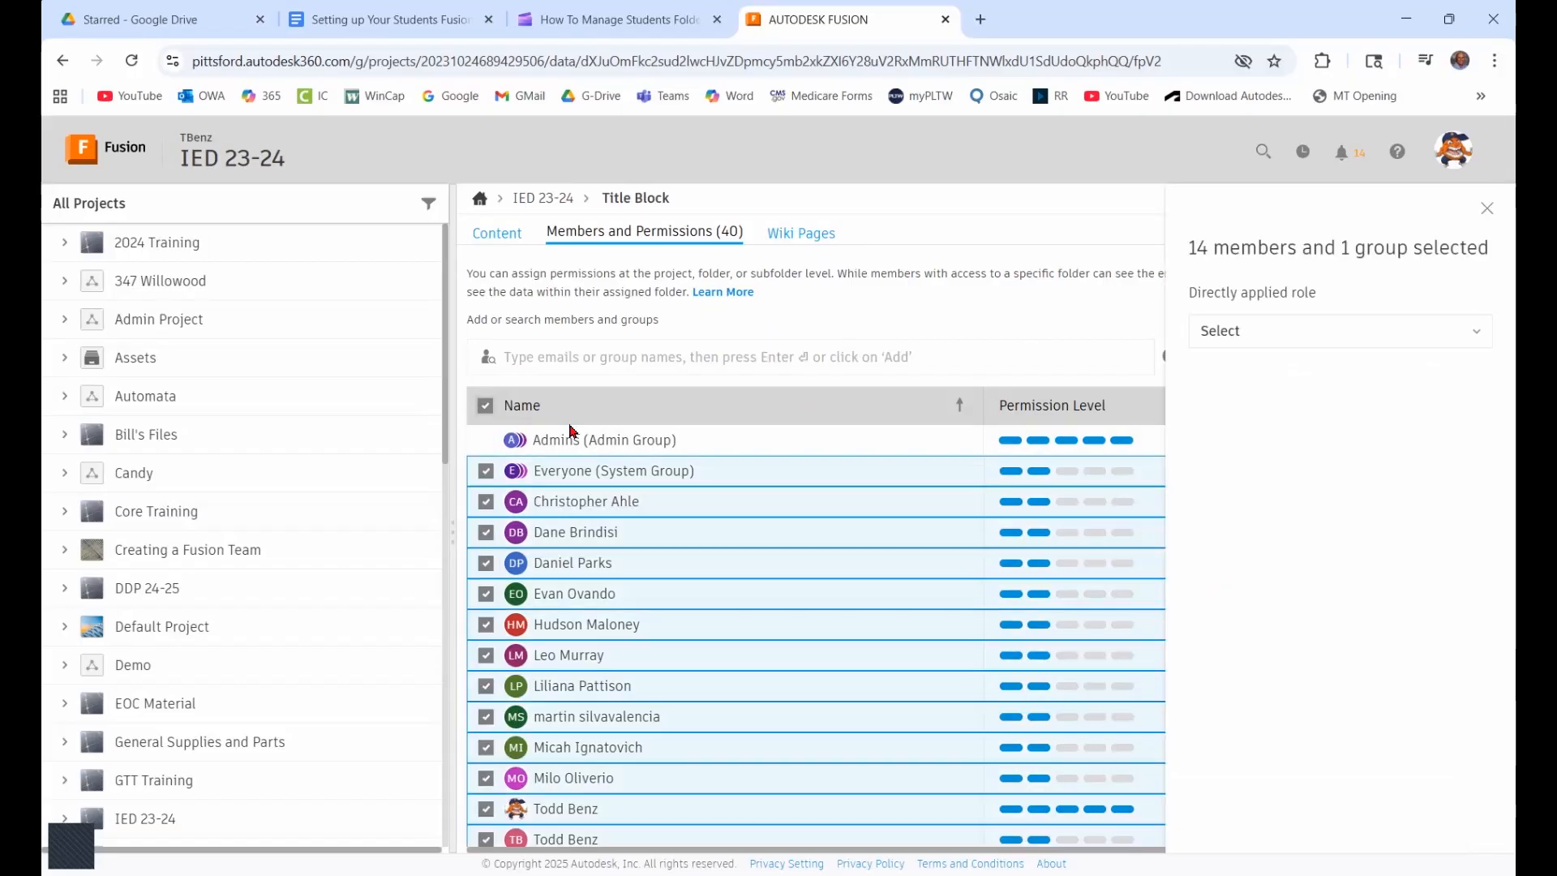
scroll(702, 582, down, 1)
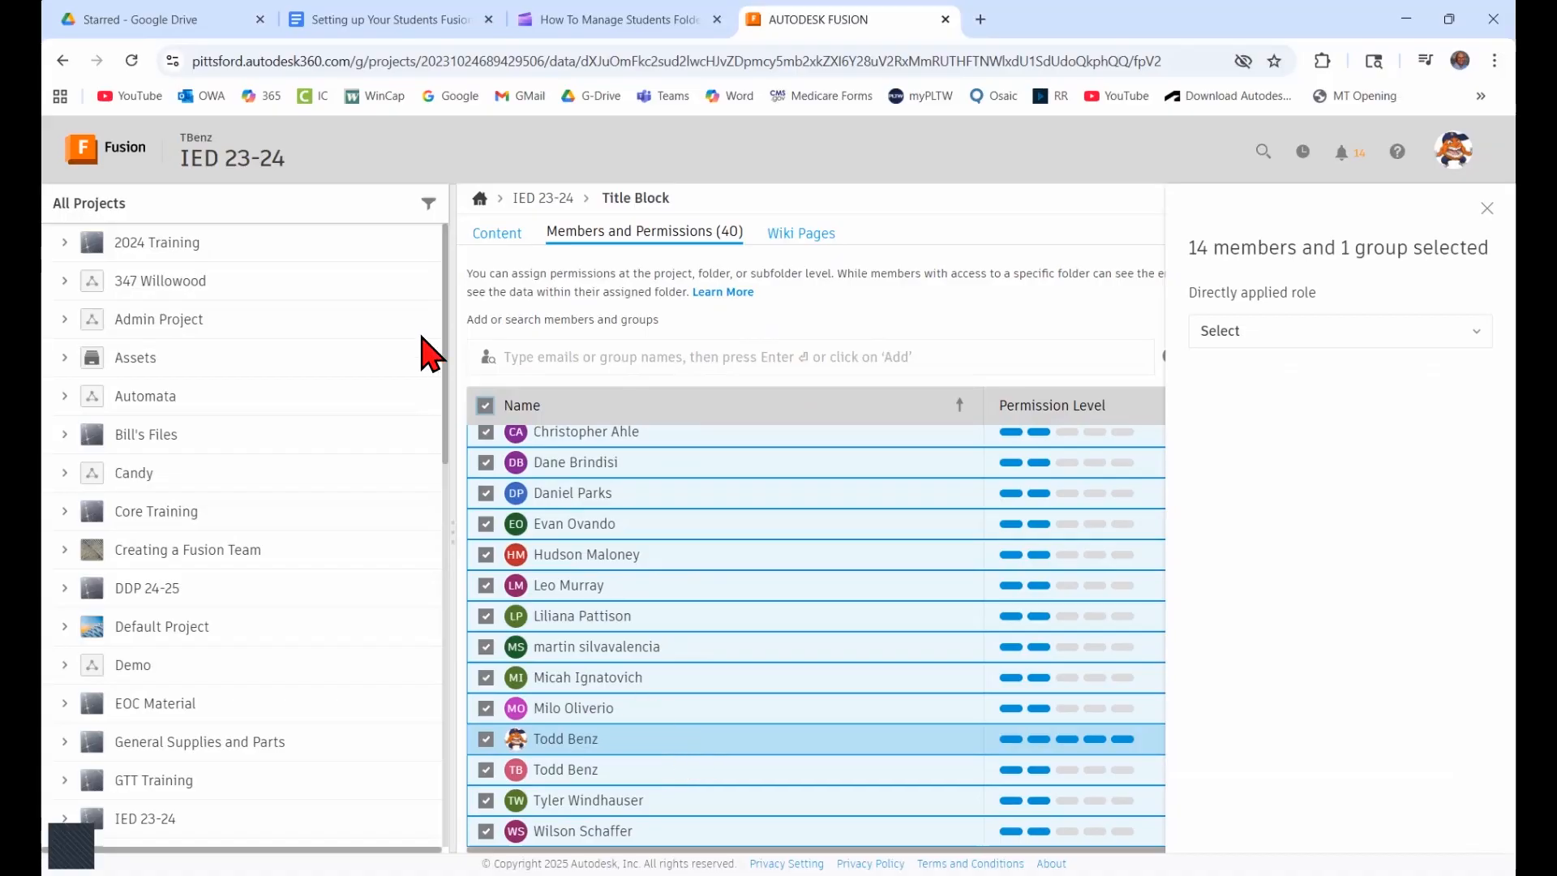
click(485, 406)
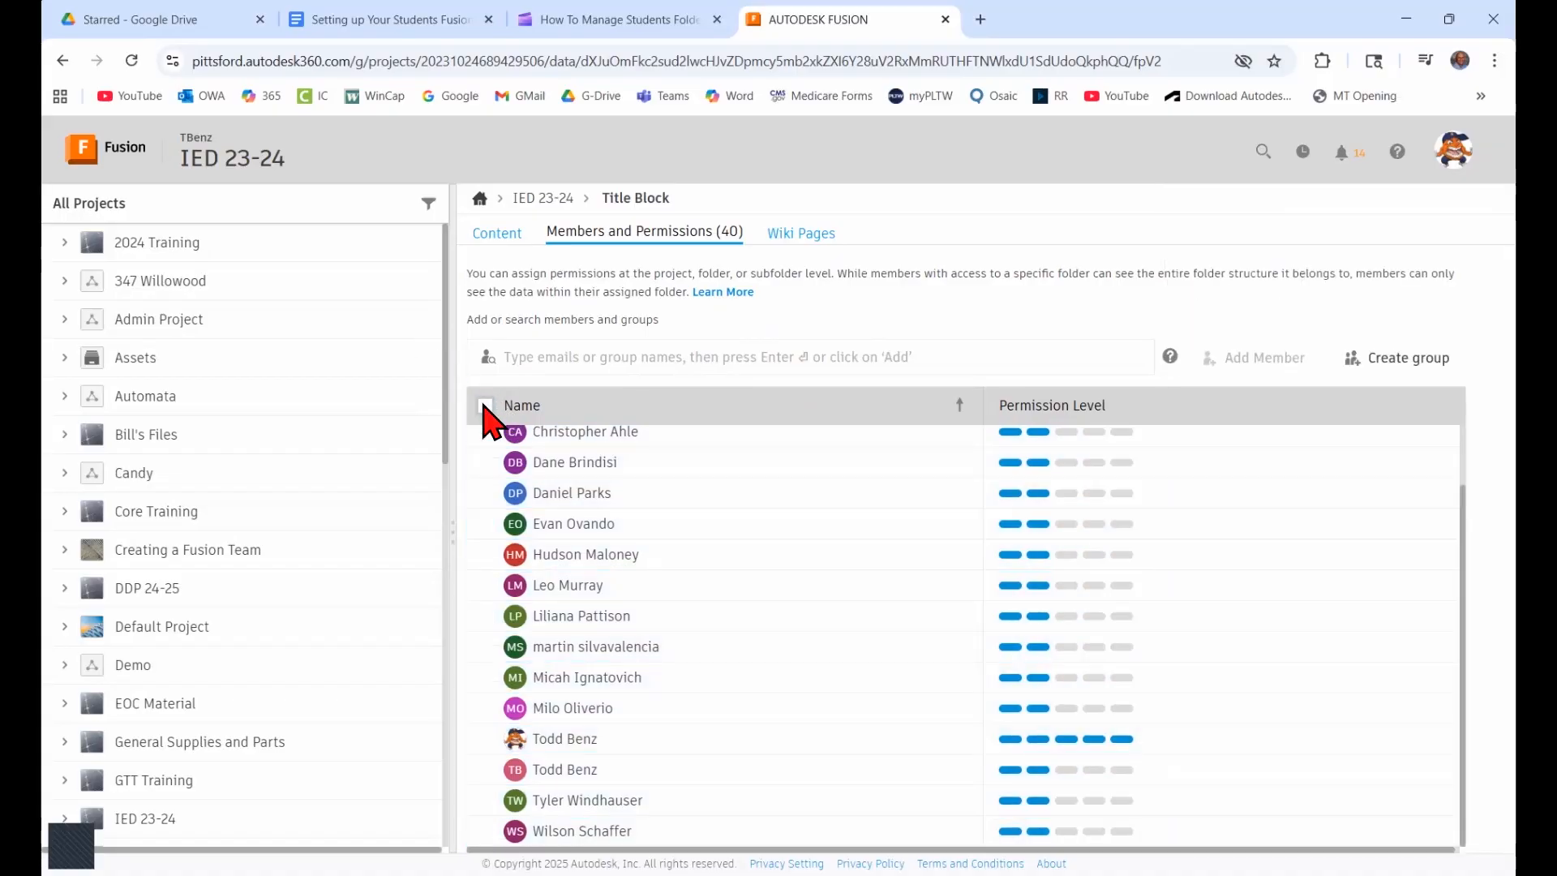
scroll(512, 525, up, 1)
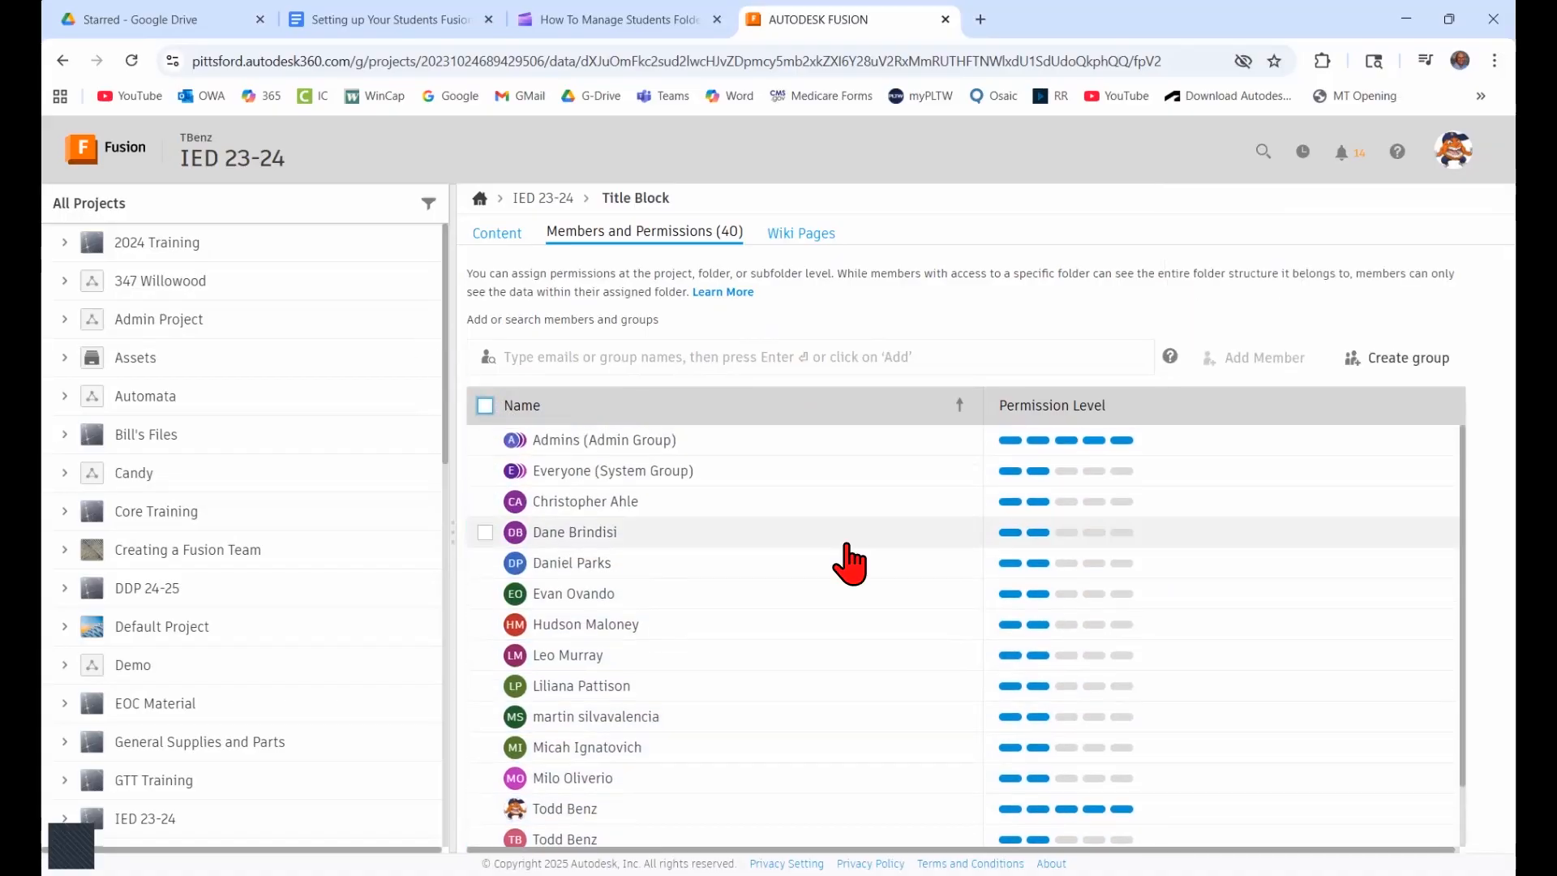
Assign the Reader role to the first individual member listed for the Title Block folder
click(485, 502)
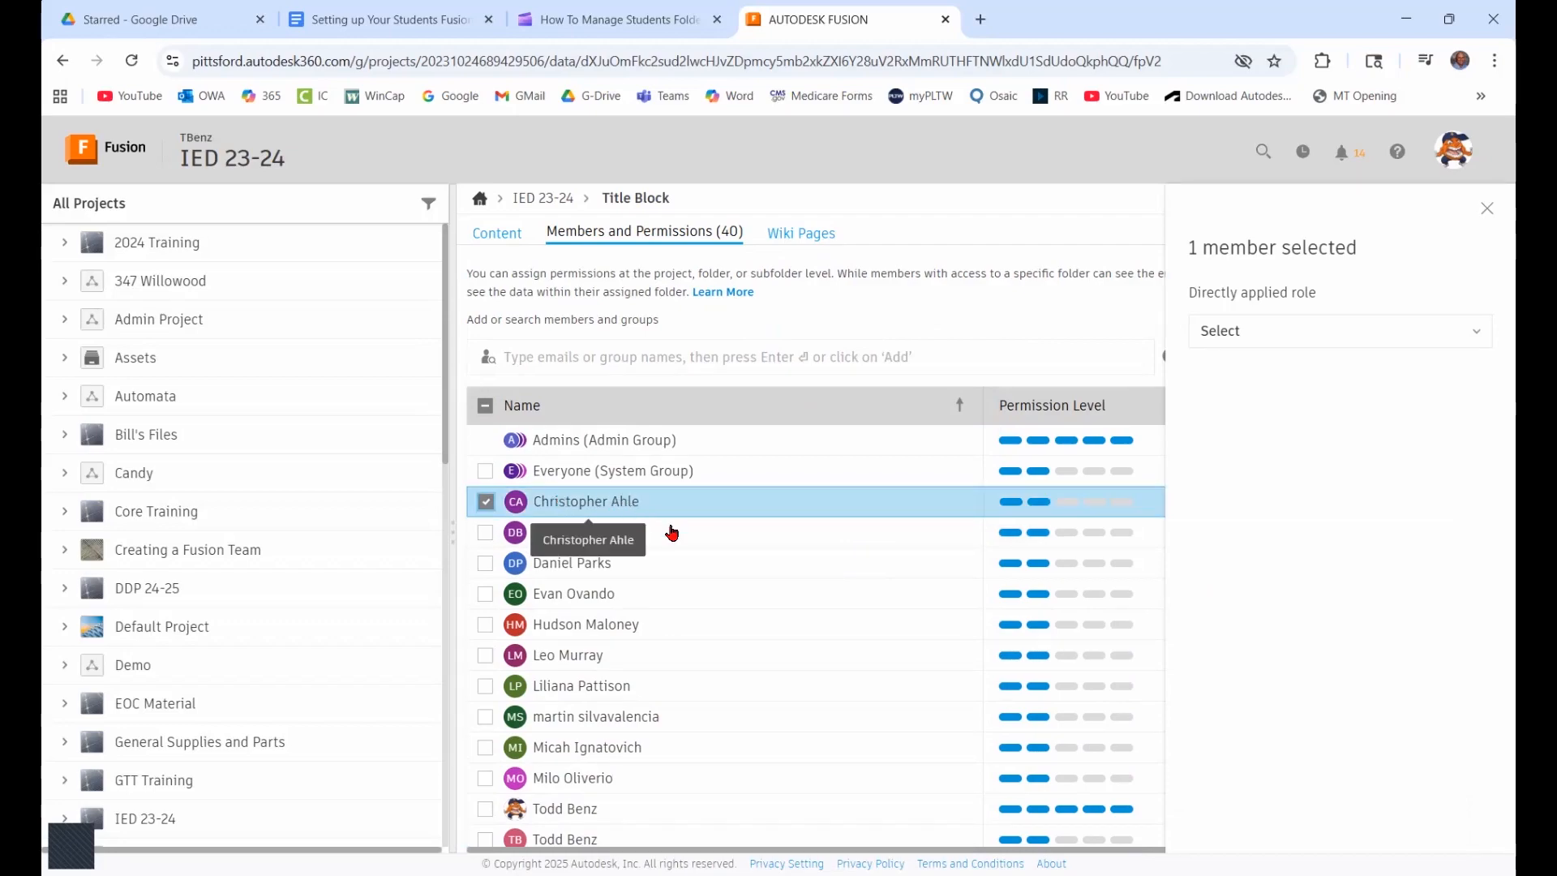
click(1338, 330)
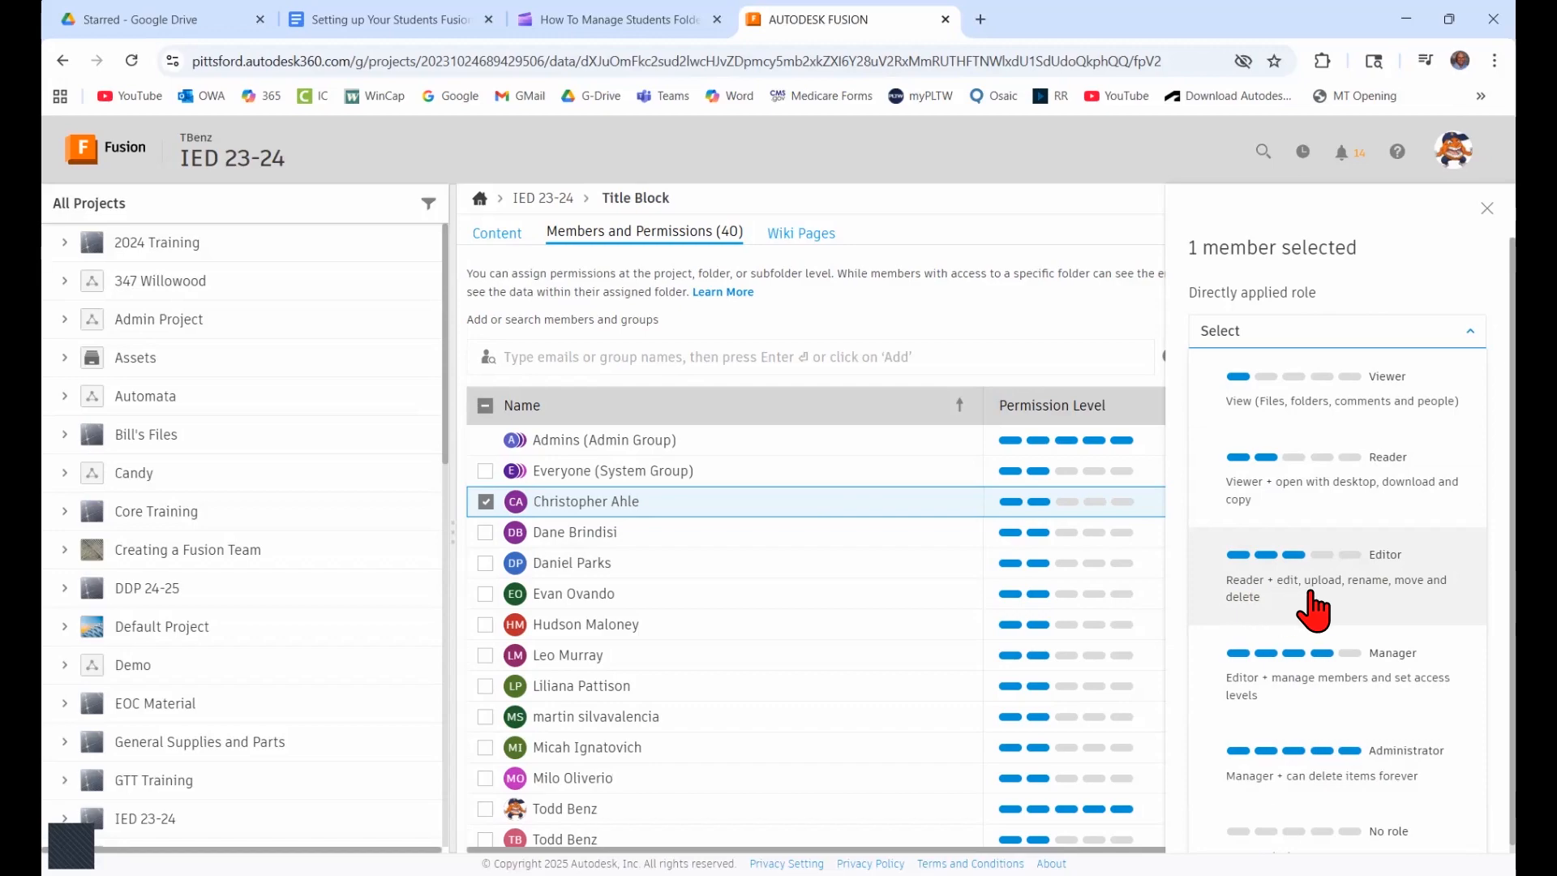
click(1319, 485)
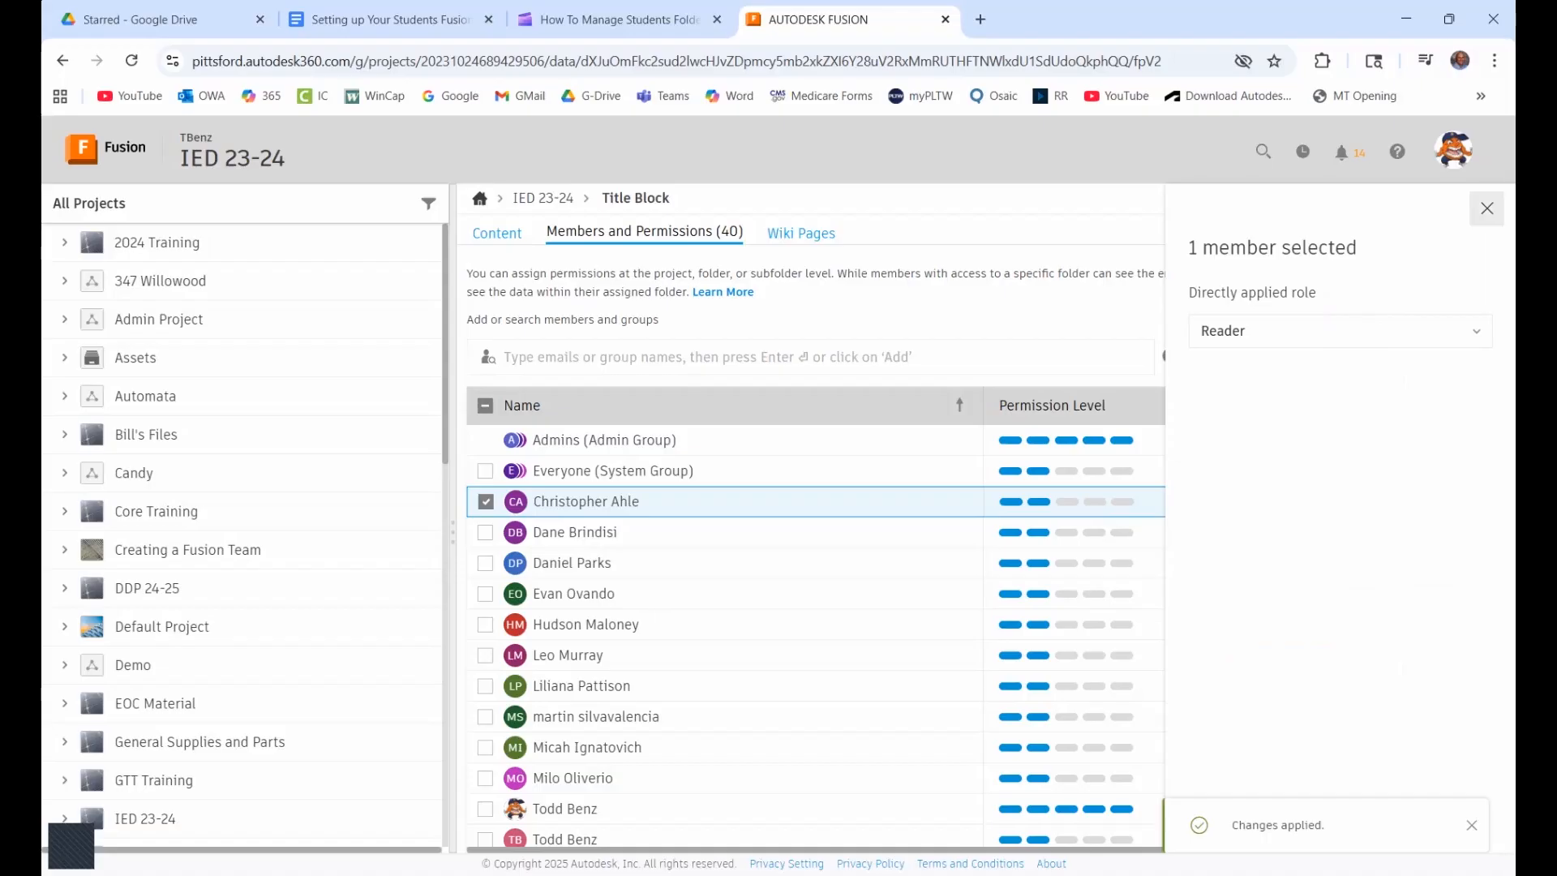
click(1487, 209)
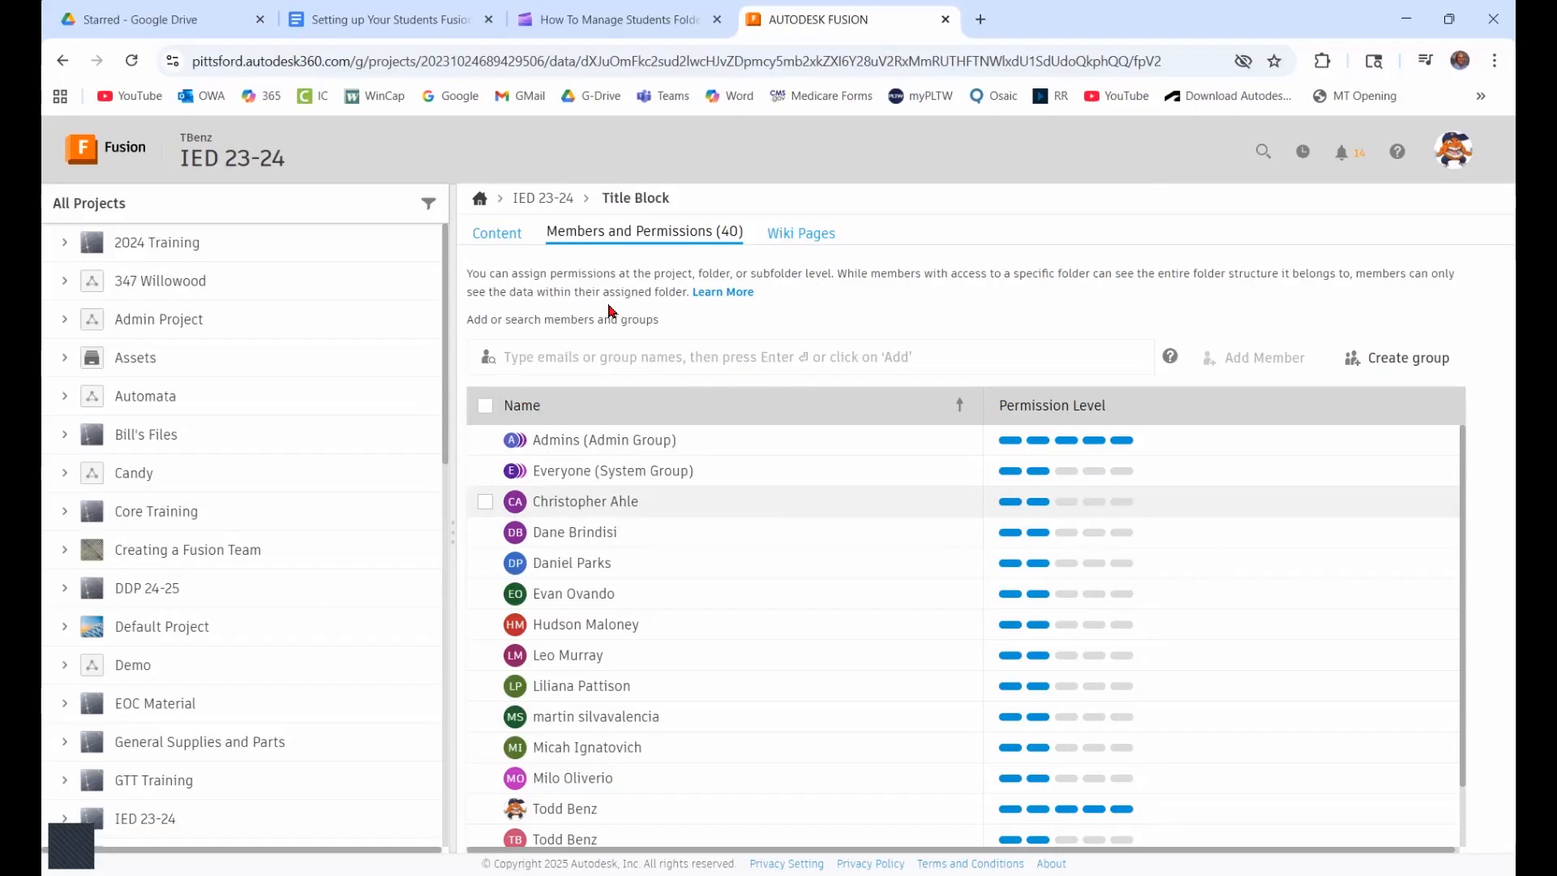
Open the Resources folder's members and permissions and assign the Reader role to the first individual member listed
click(551, 203)
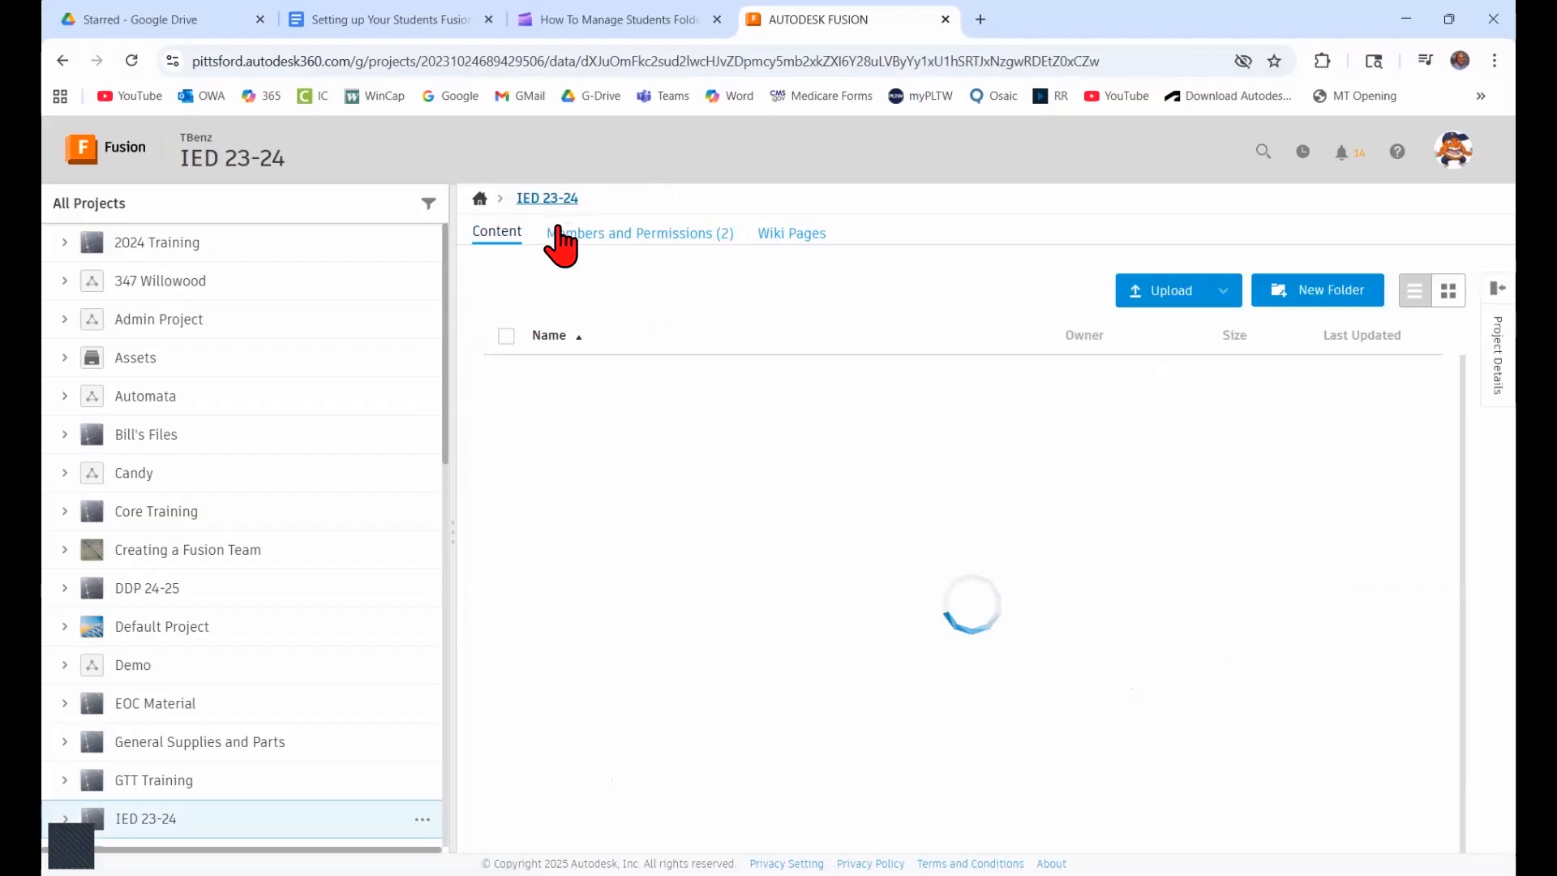
click(616, 487)
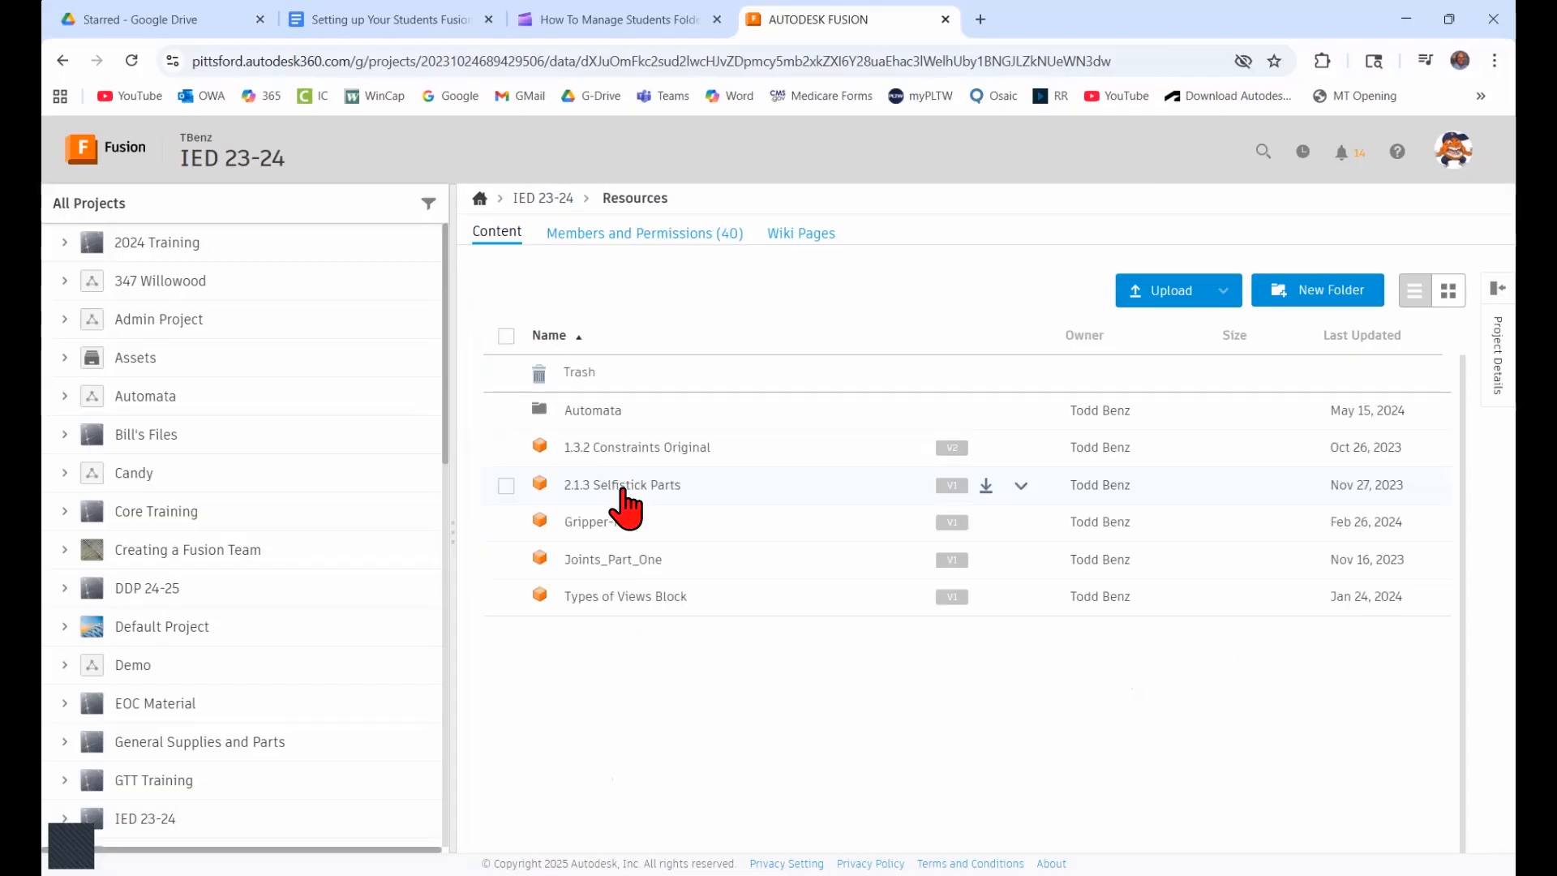
click(672, 237)
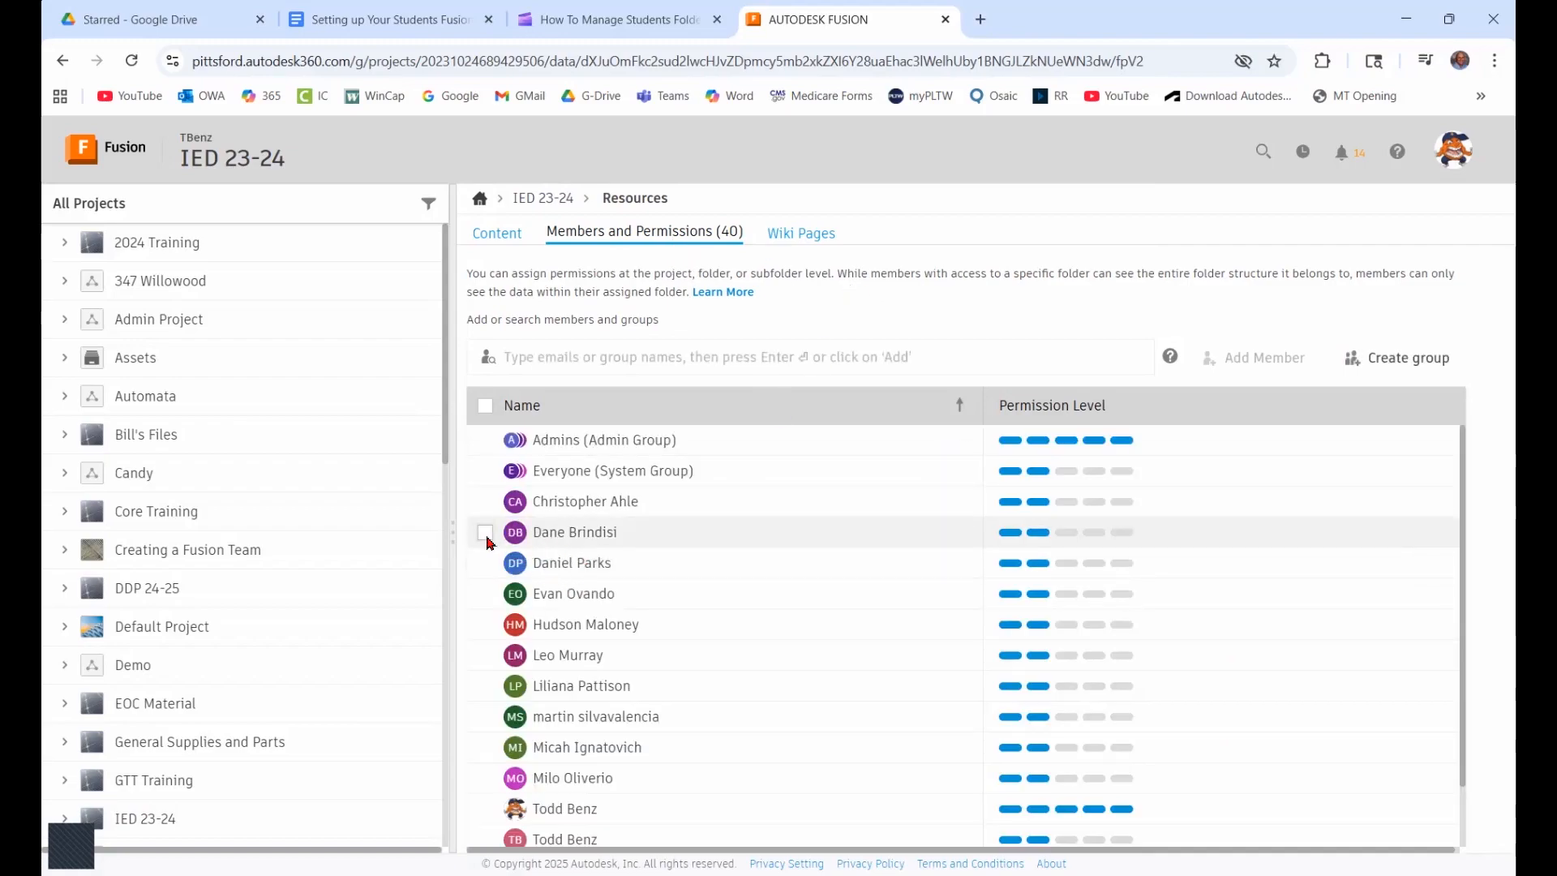
click(485, 502)
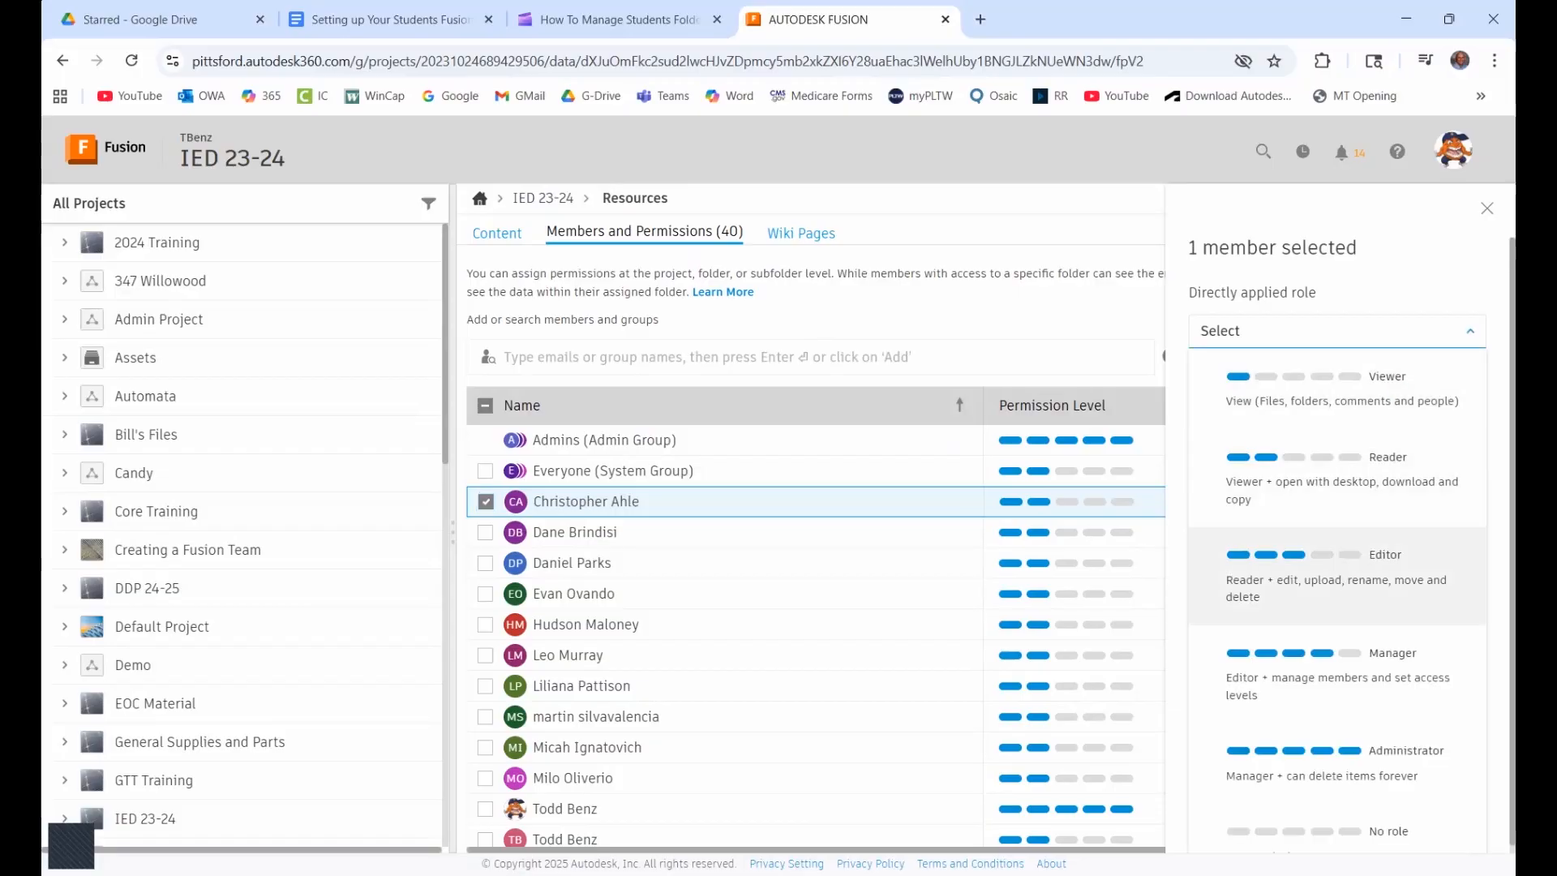
click(1388, 487)
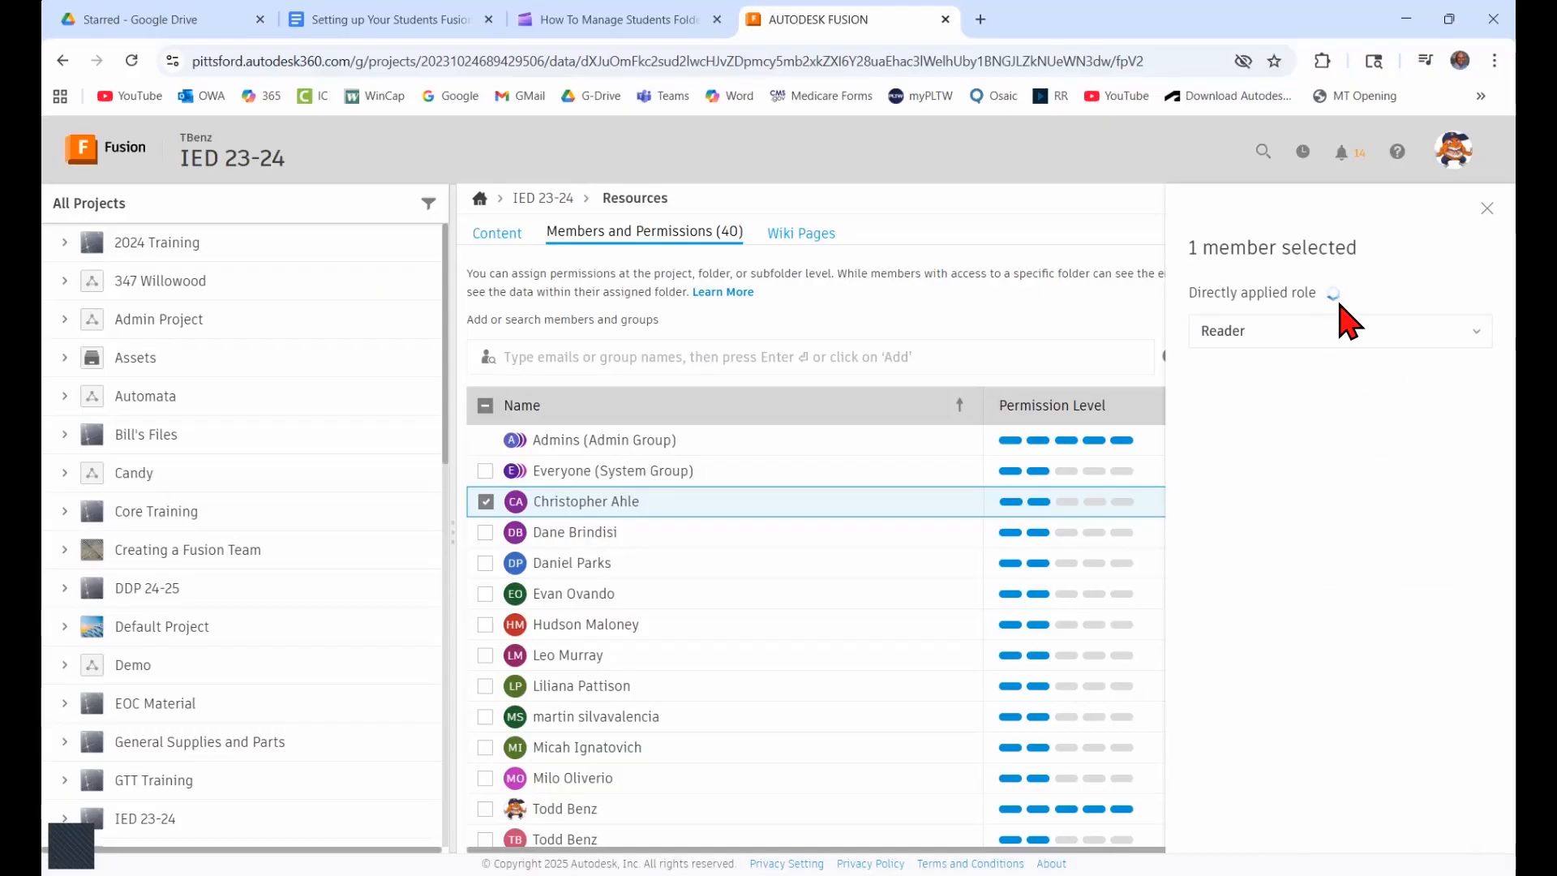
click(1486, 208)
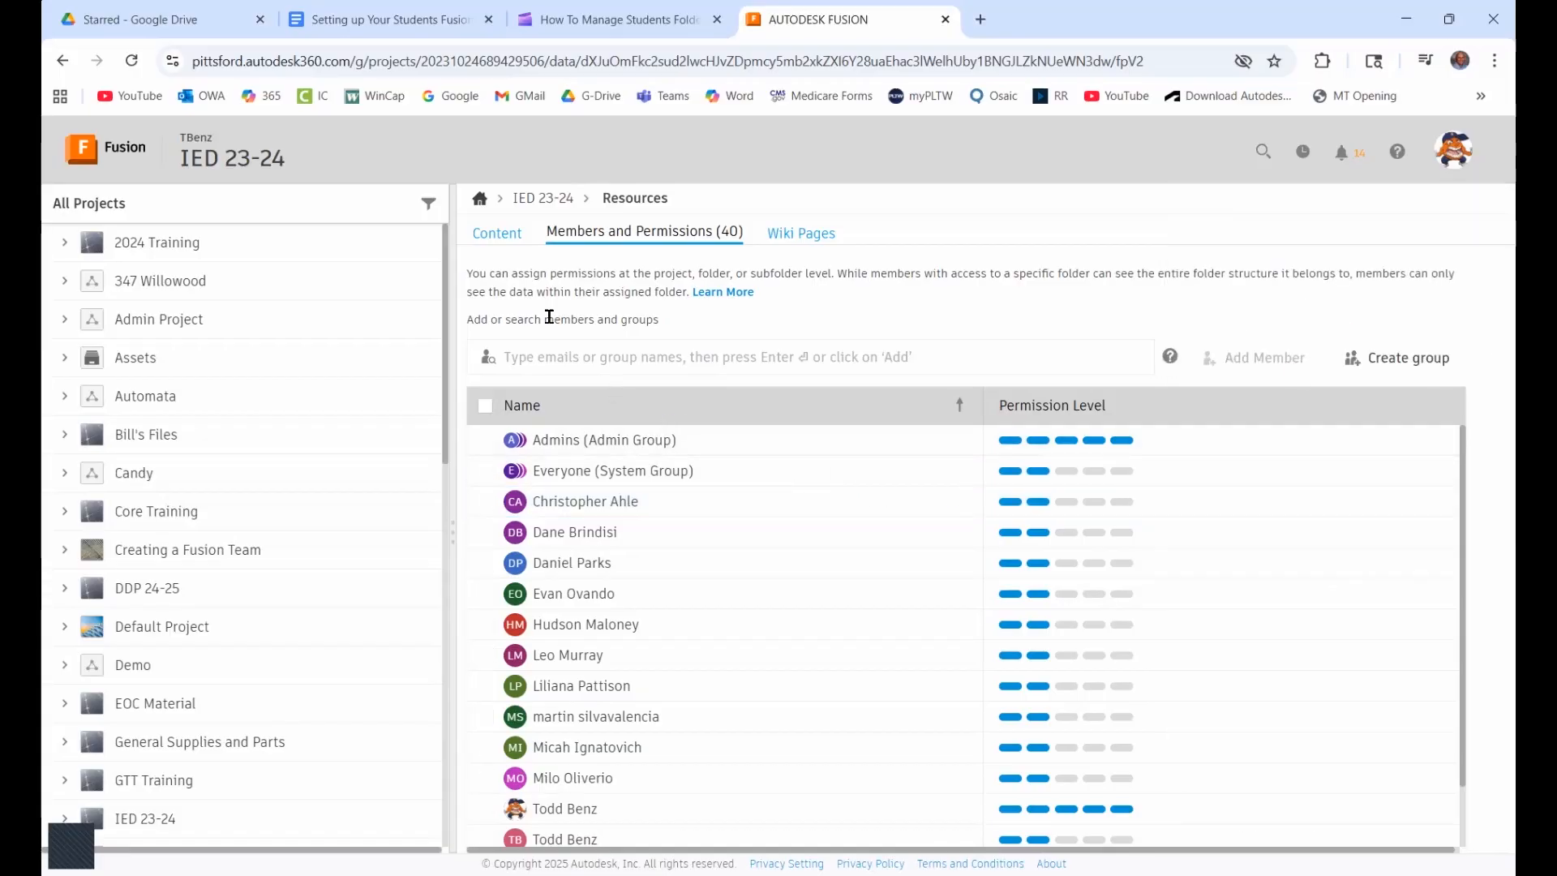
Open the sixth student folder in Period 2 of IED 23-24, display its members and permissions, and check the groups and members available to add
click(540, 205)
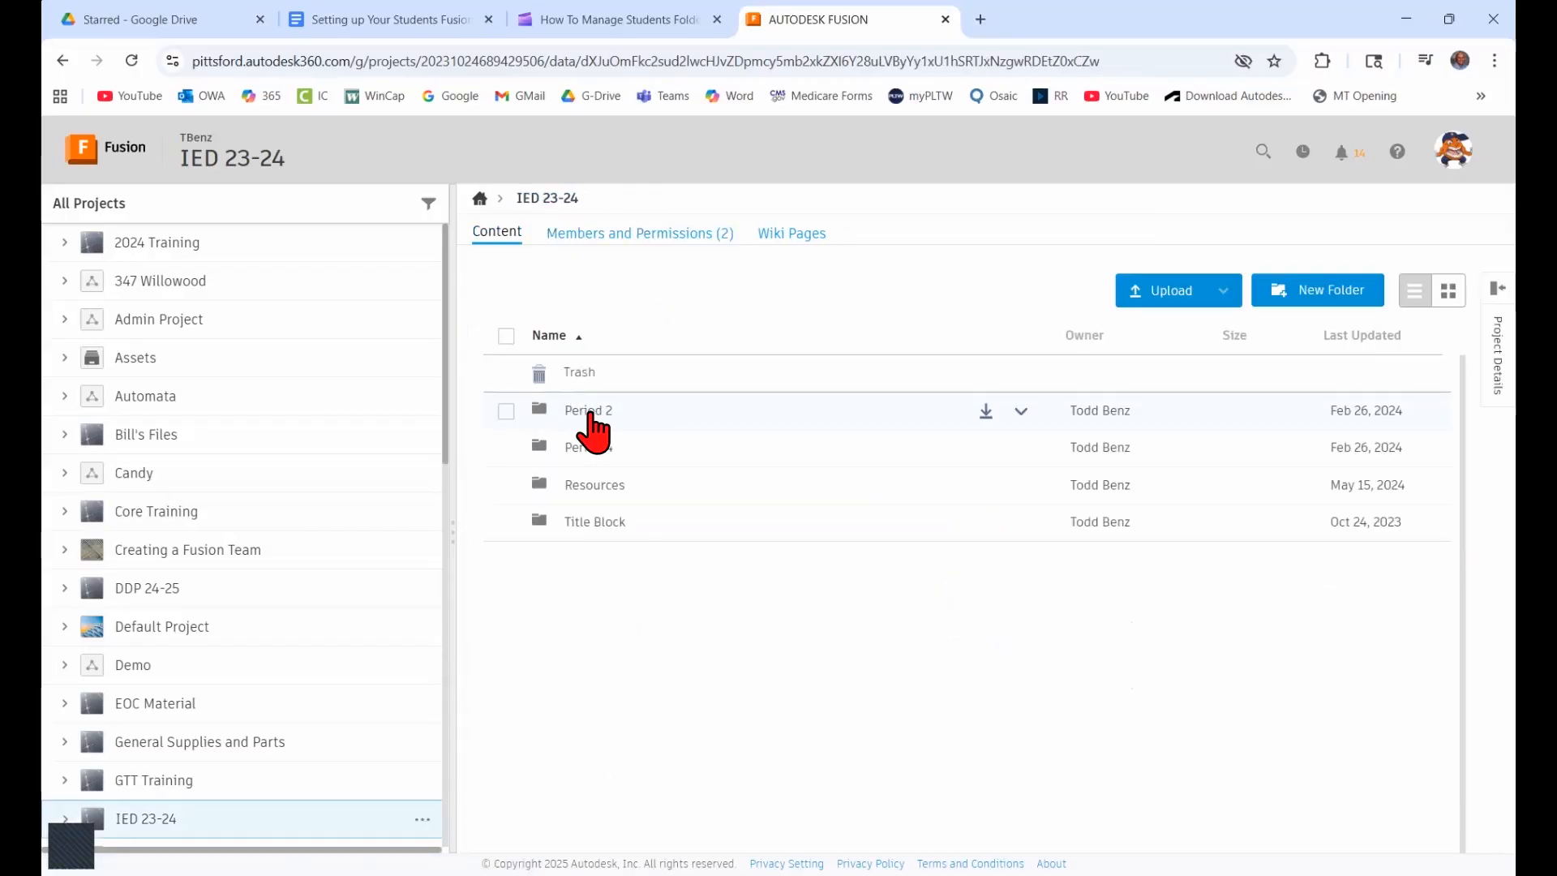
click(590, 411)
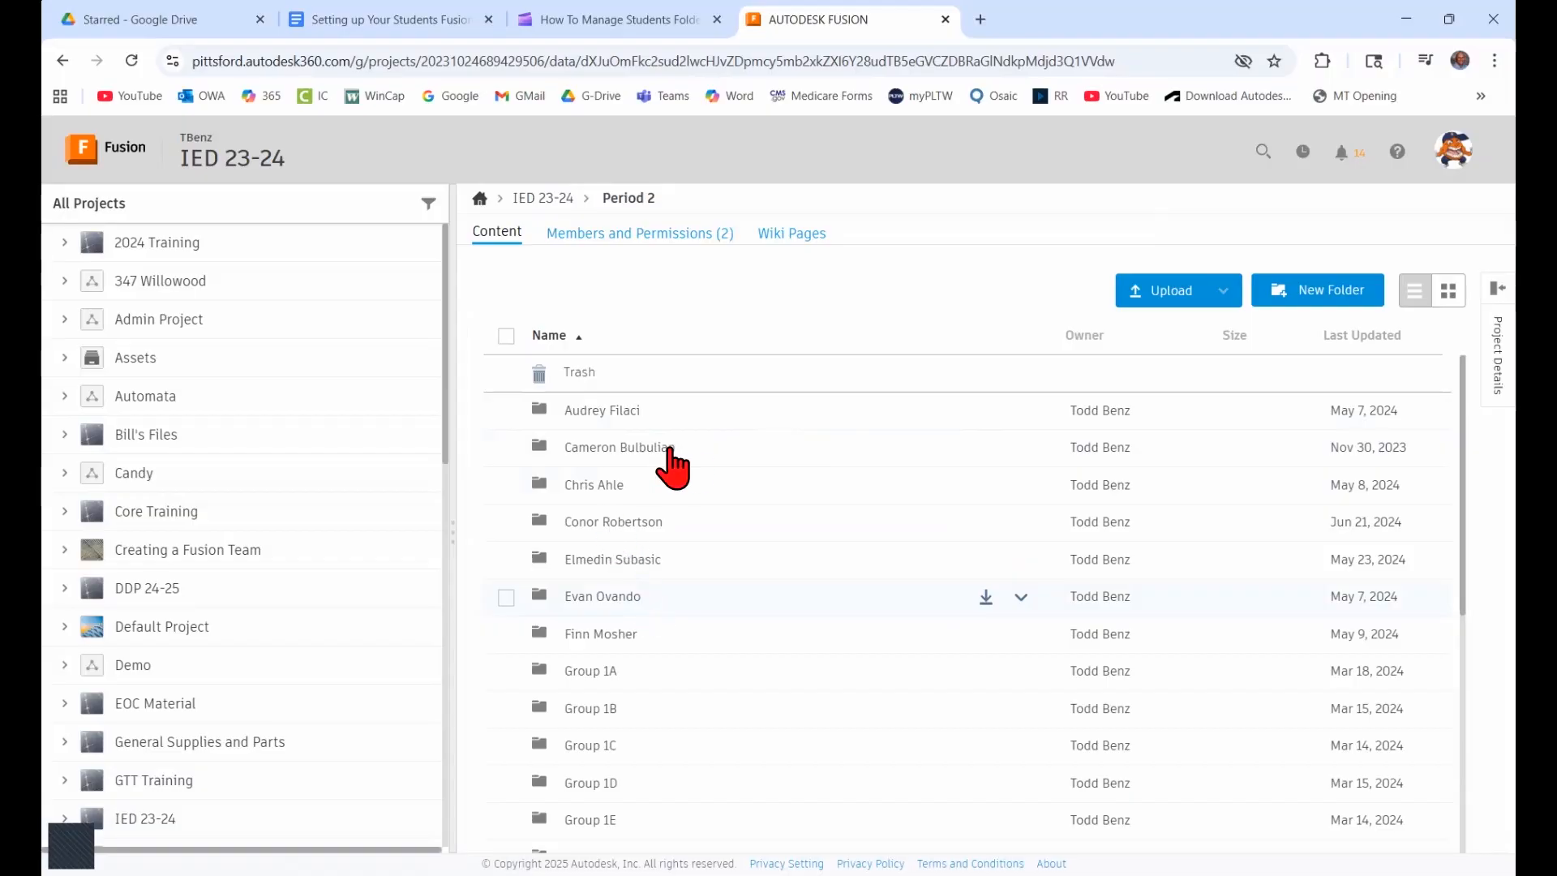
click(604, 598)
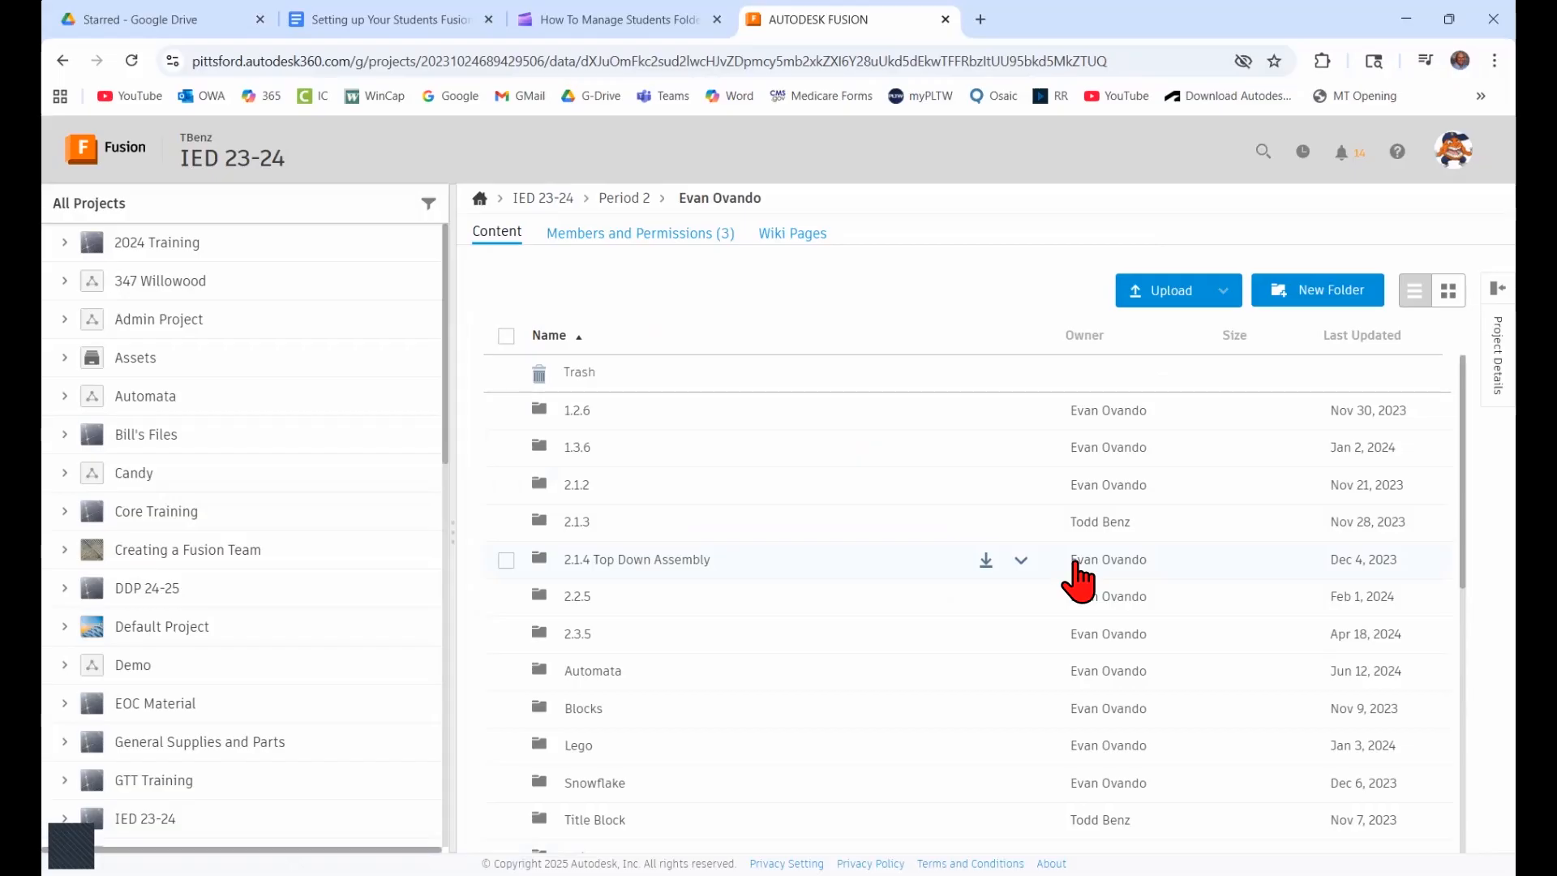
click(684, 240)
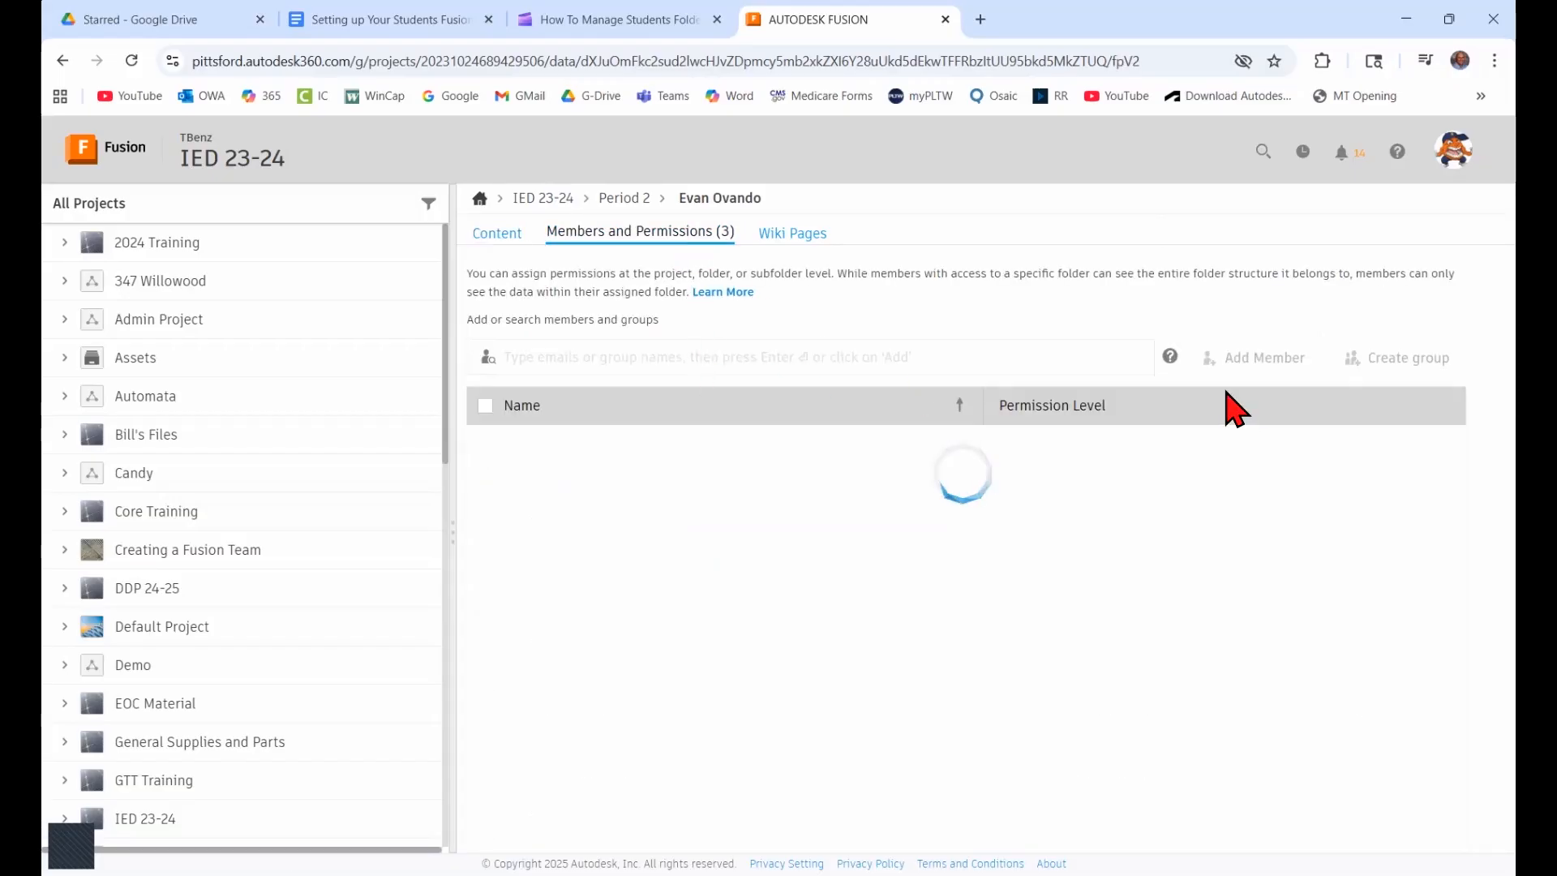
click(880, 354)
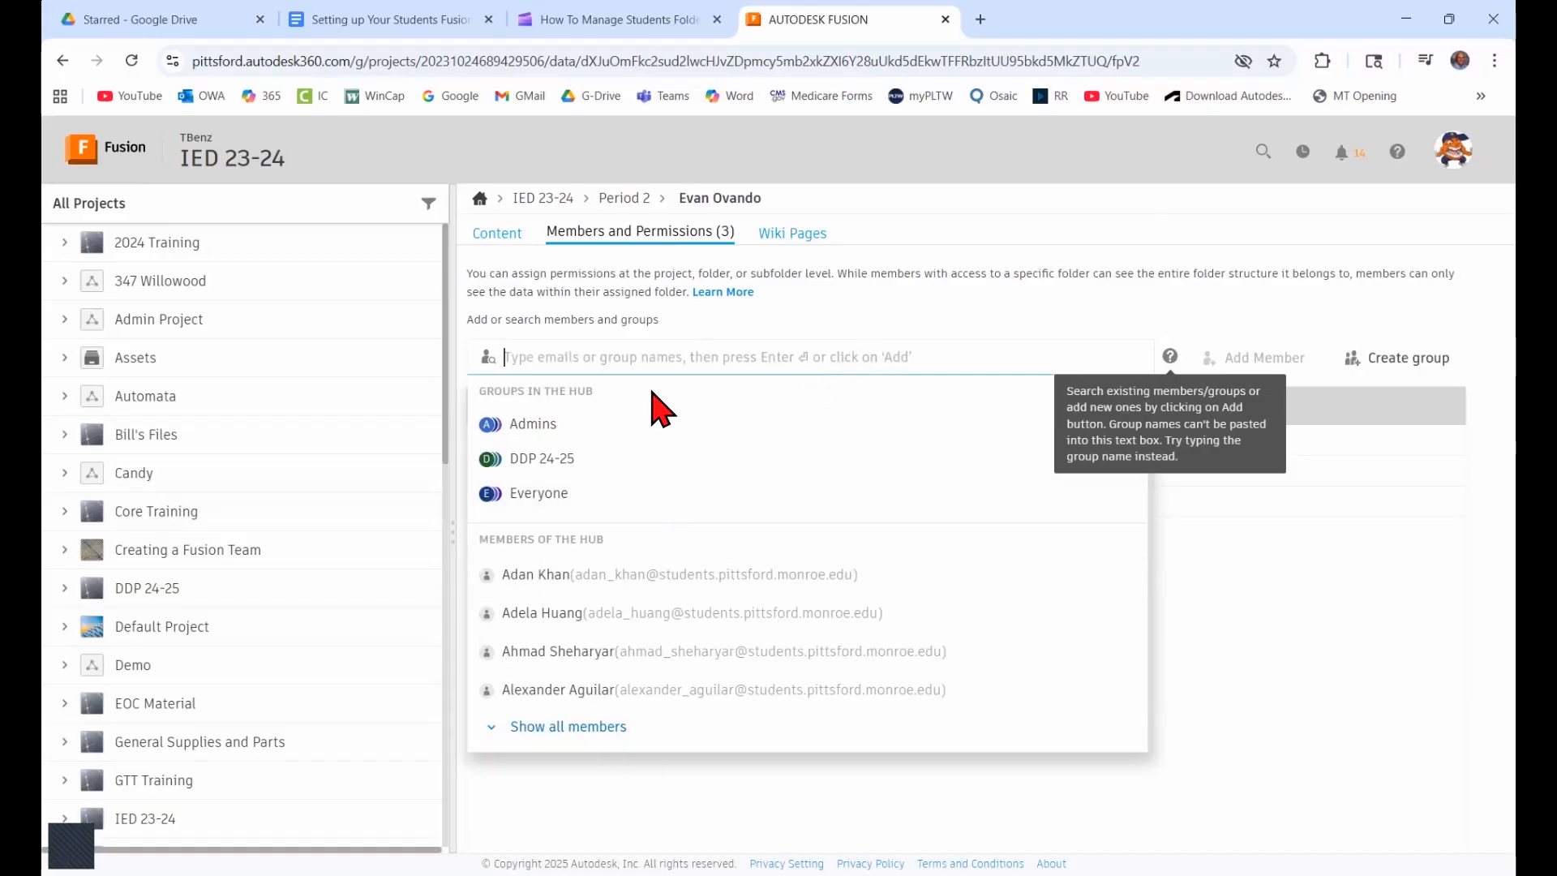
click(1275, 583)
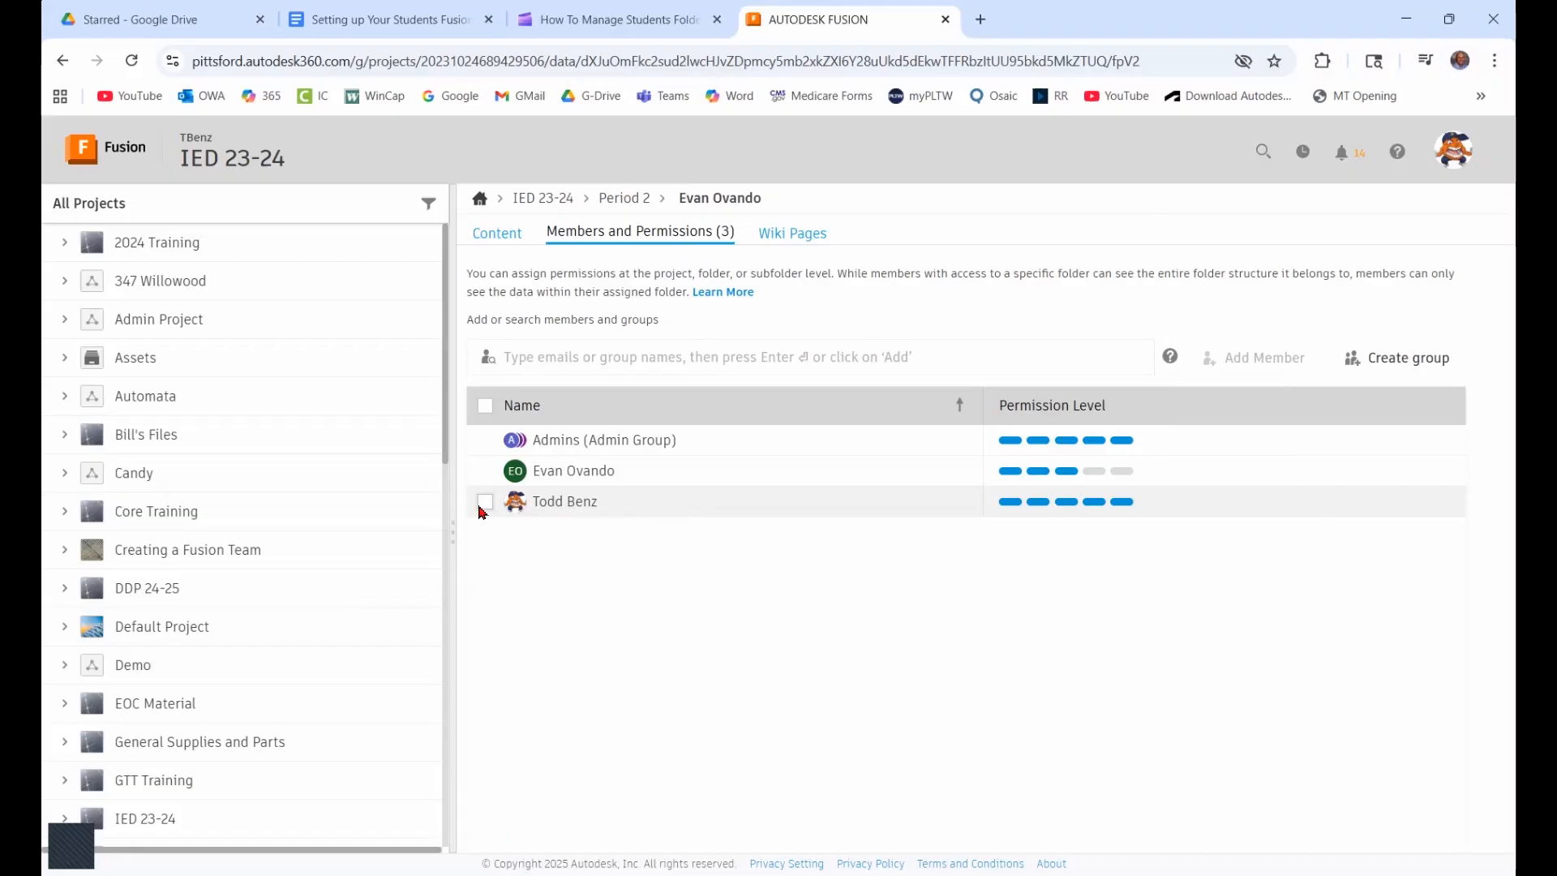
Assign the Editor role to the student listed as a member of their own folder
click(485, 501)
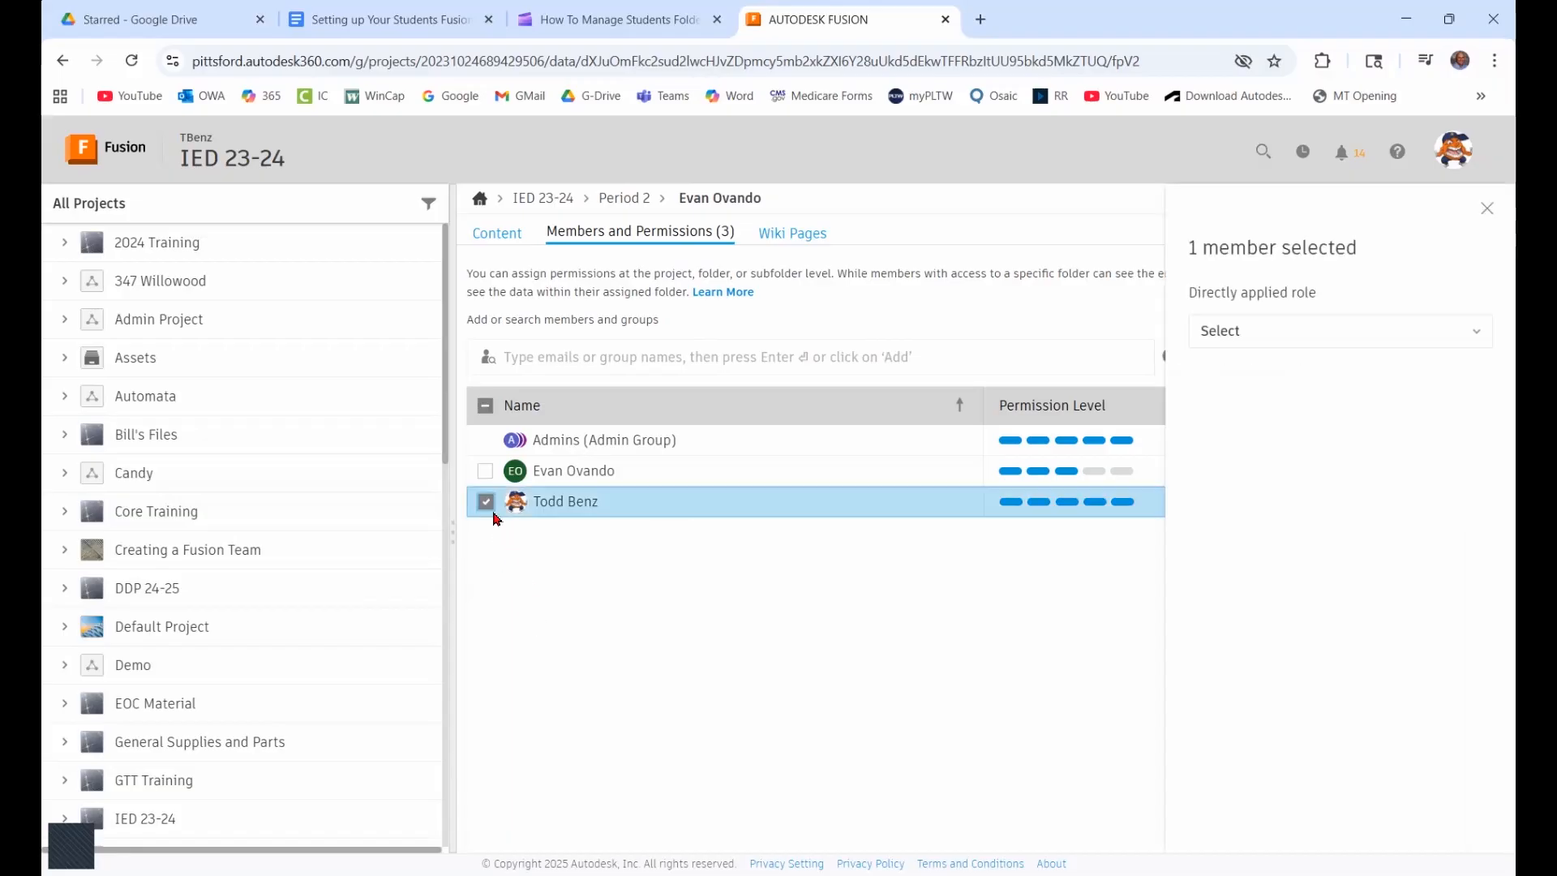
click(485, 501)
click(485, 470)
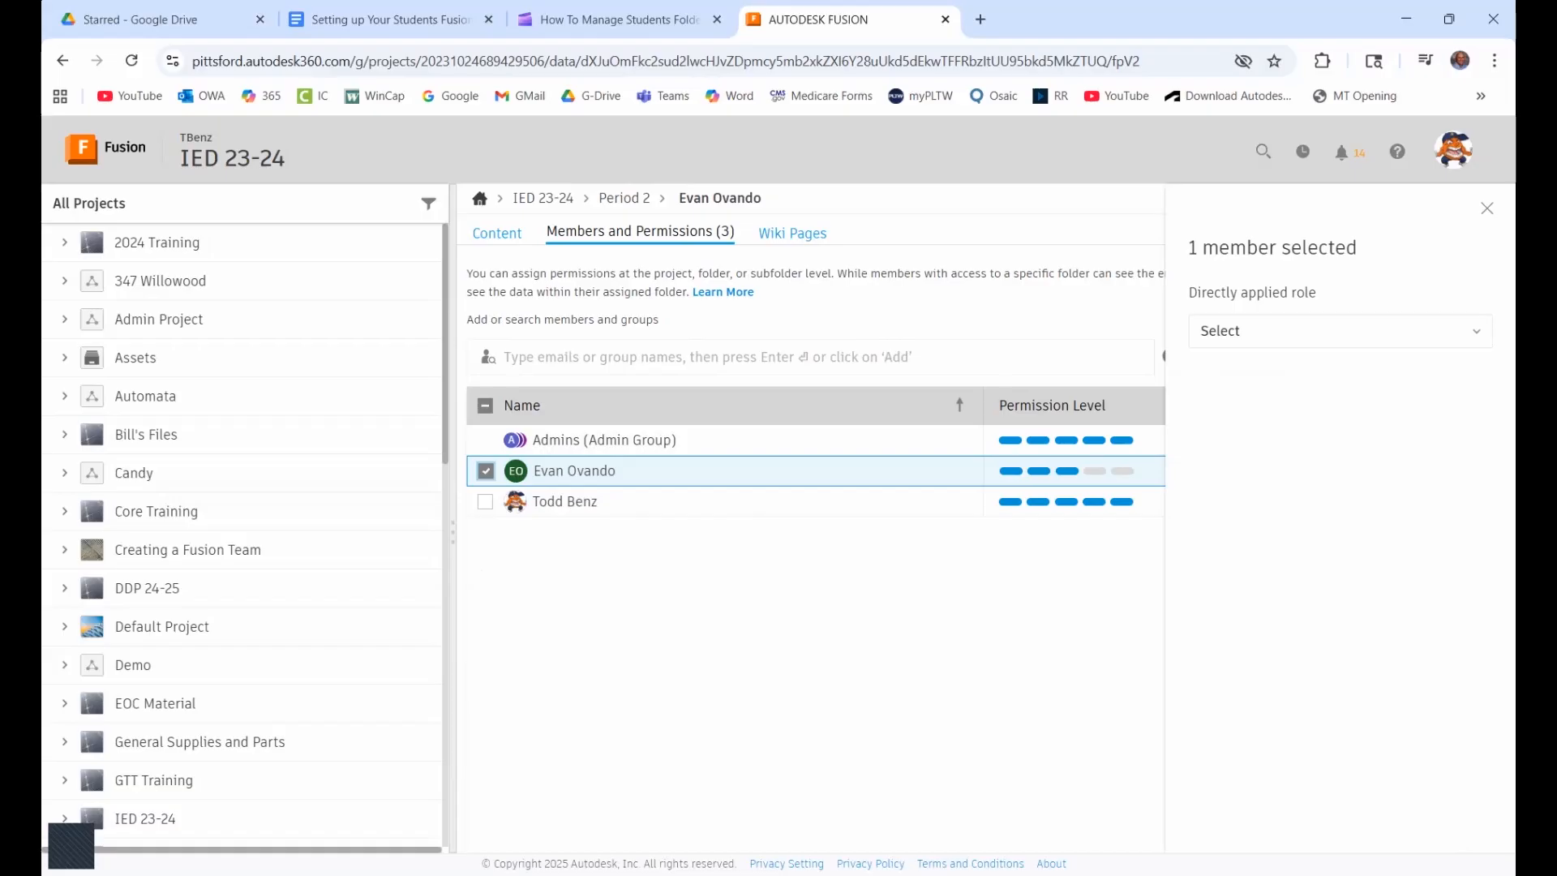
click(1297, 331)
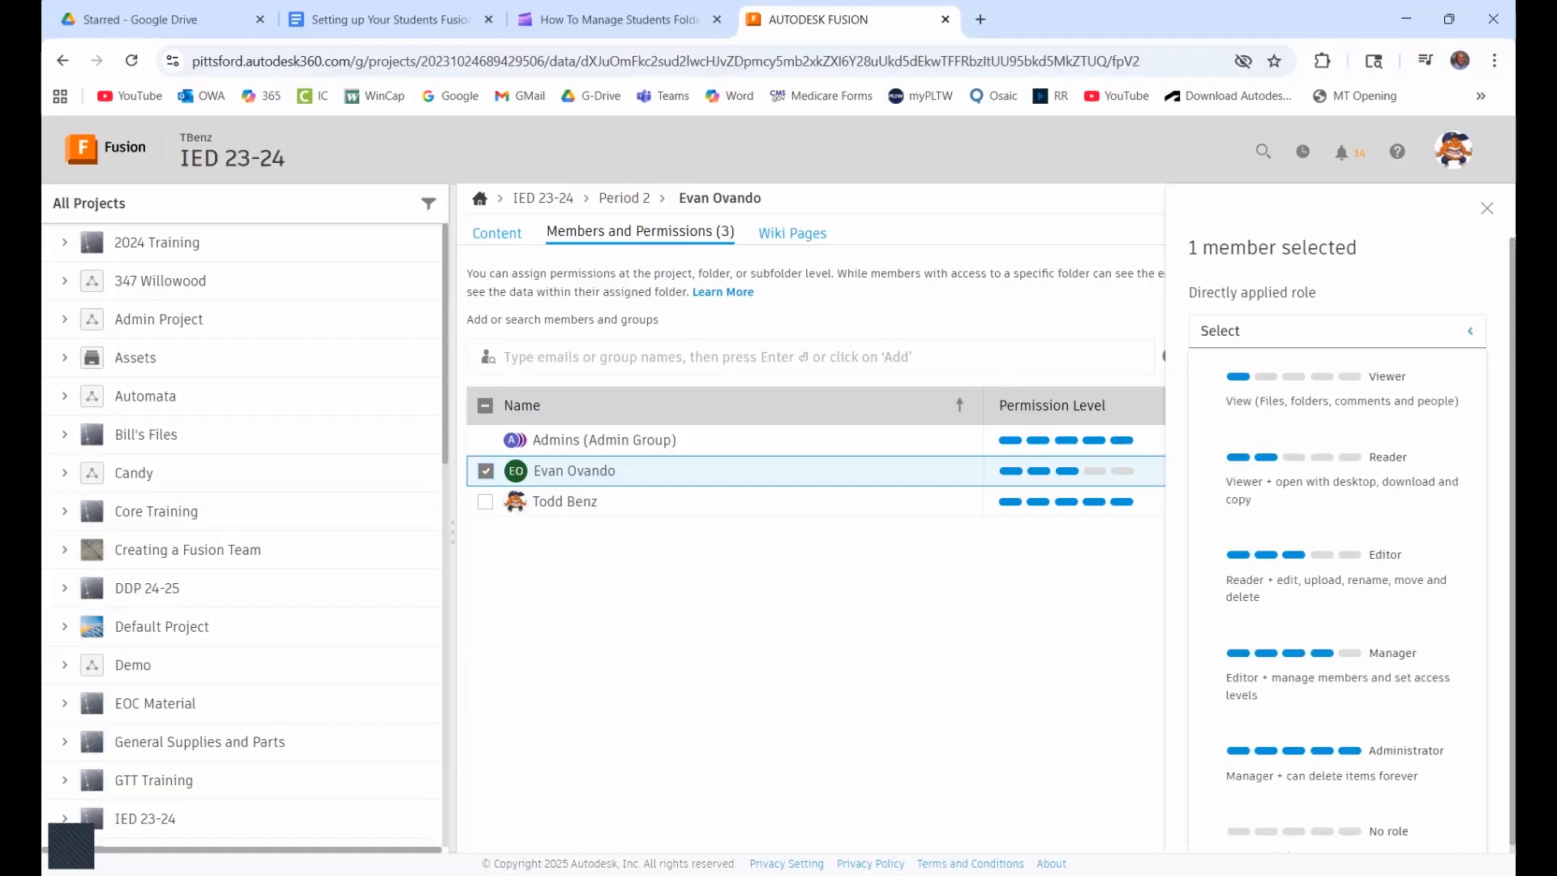
click(1340, 581)
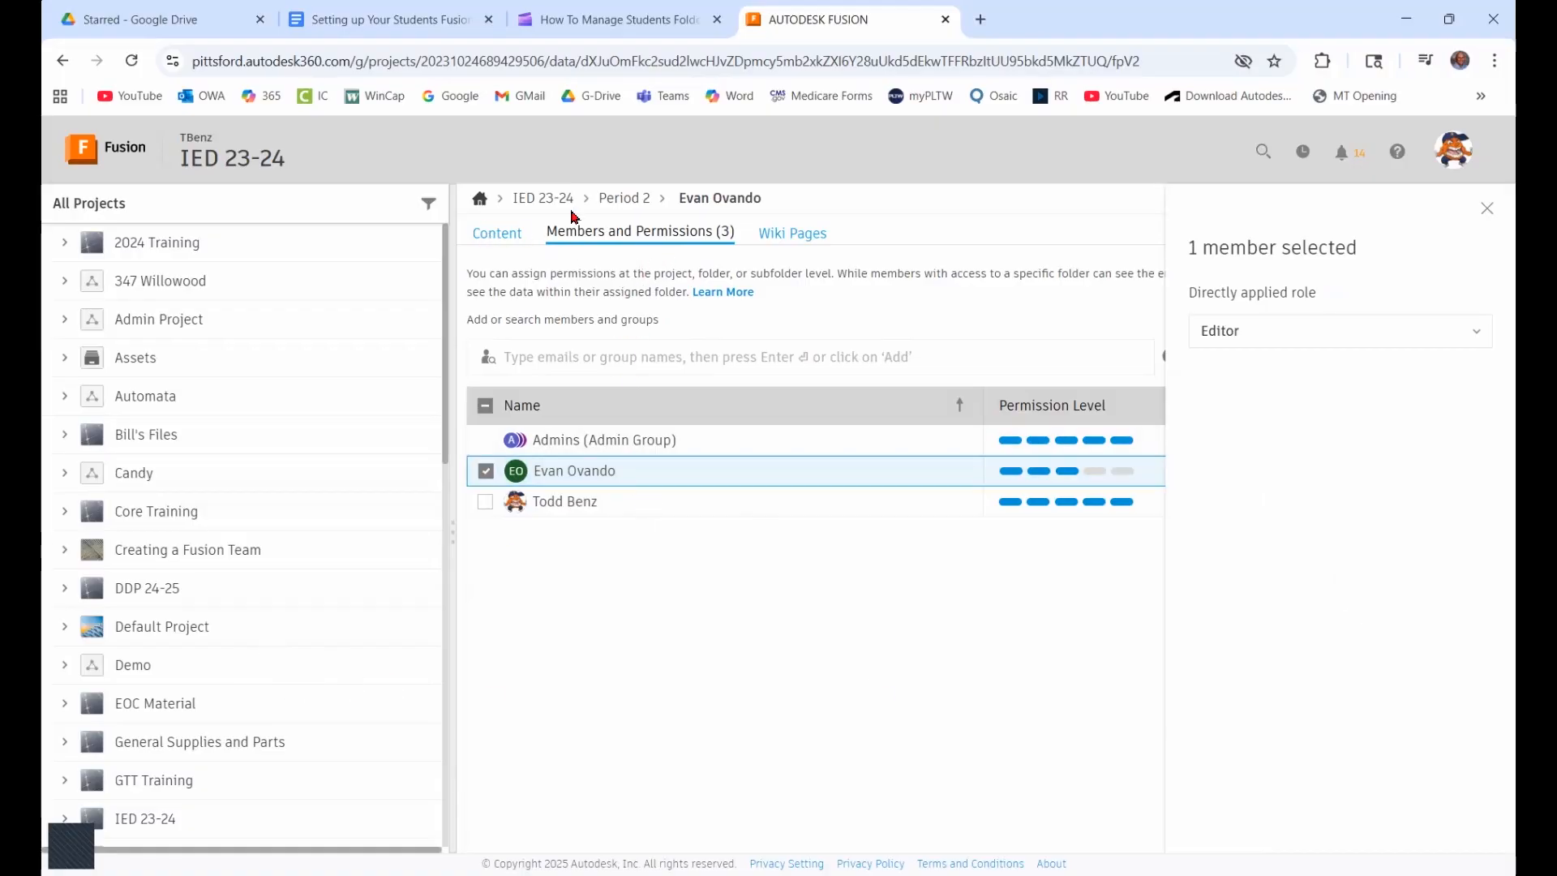
Go back to Period 2 and display the Group 1C folder's members and permissions
click(622, 199)
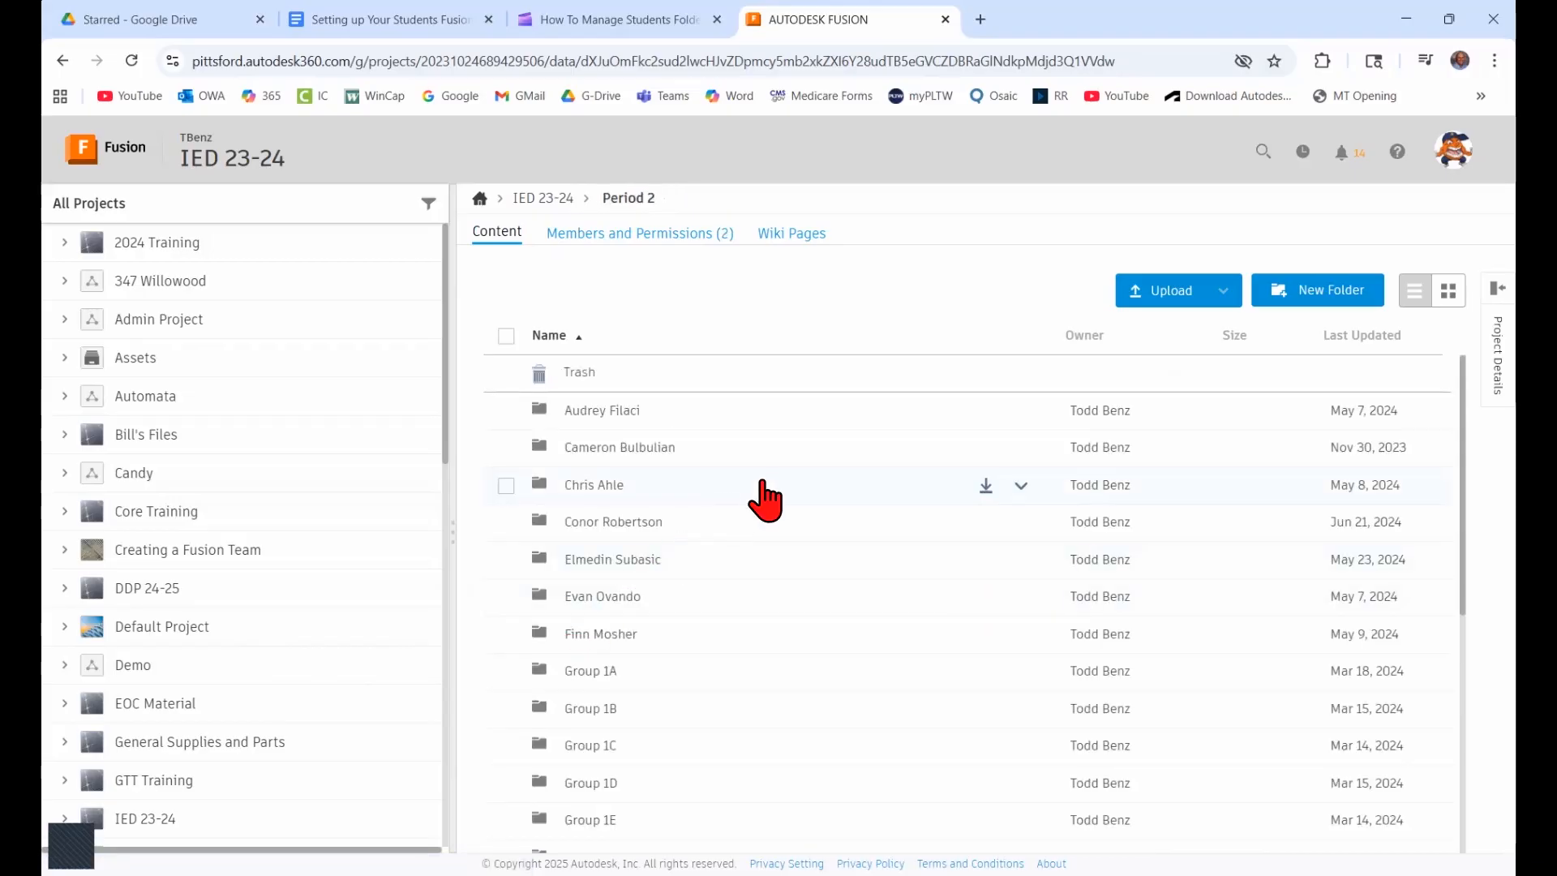
scroll(649, 535, down, 3)
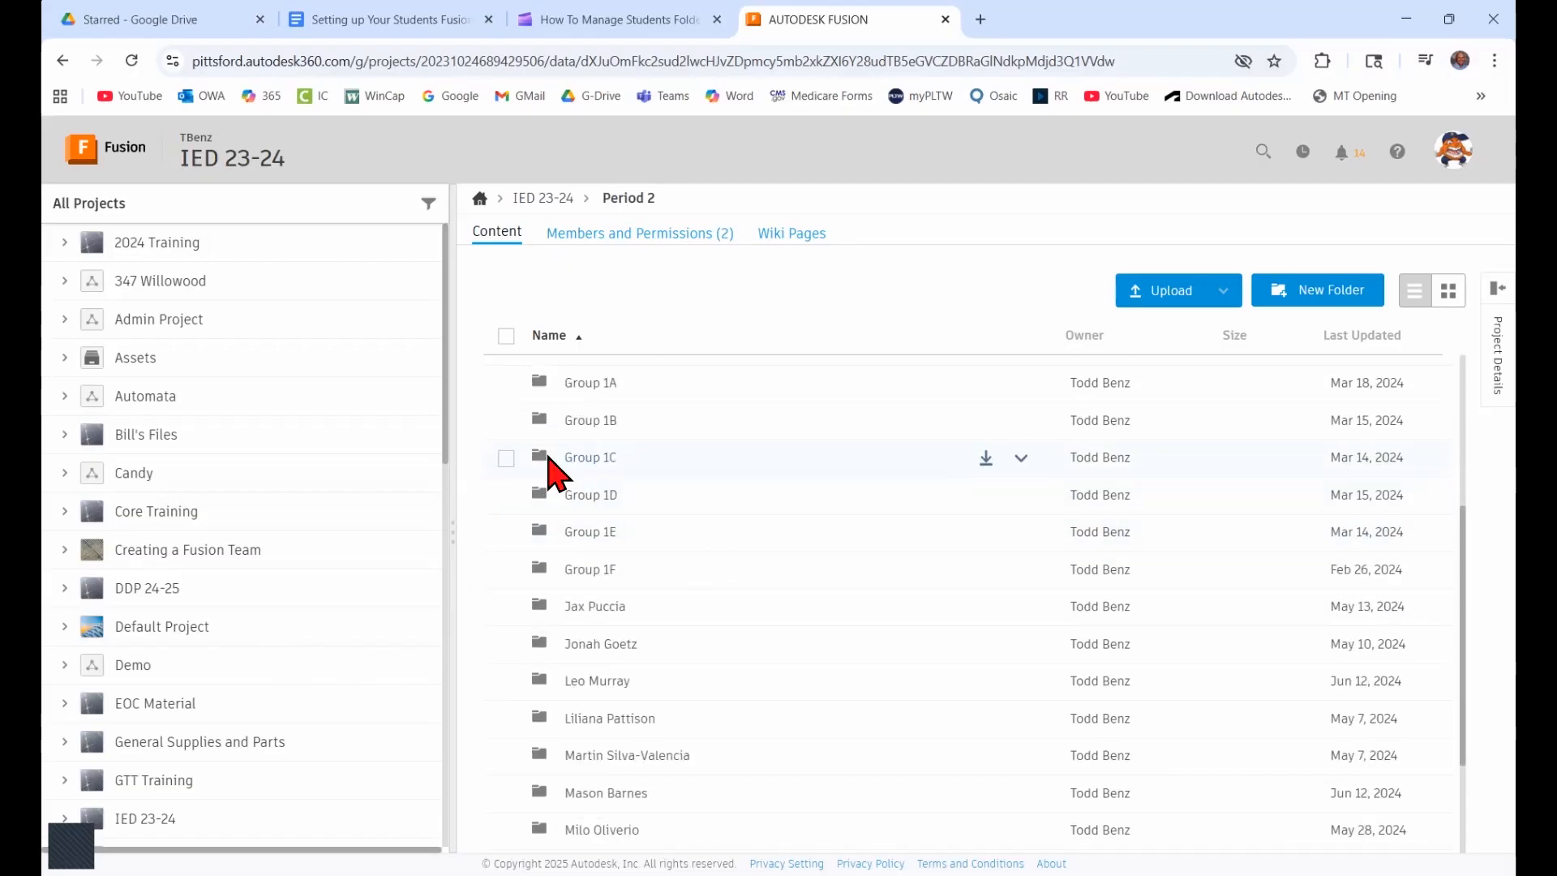
click(578, 459)
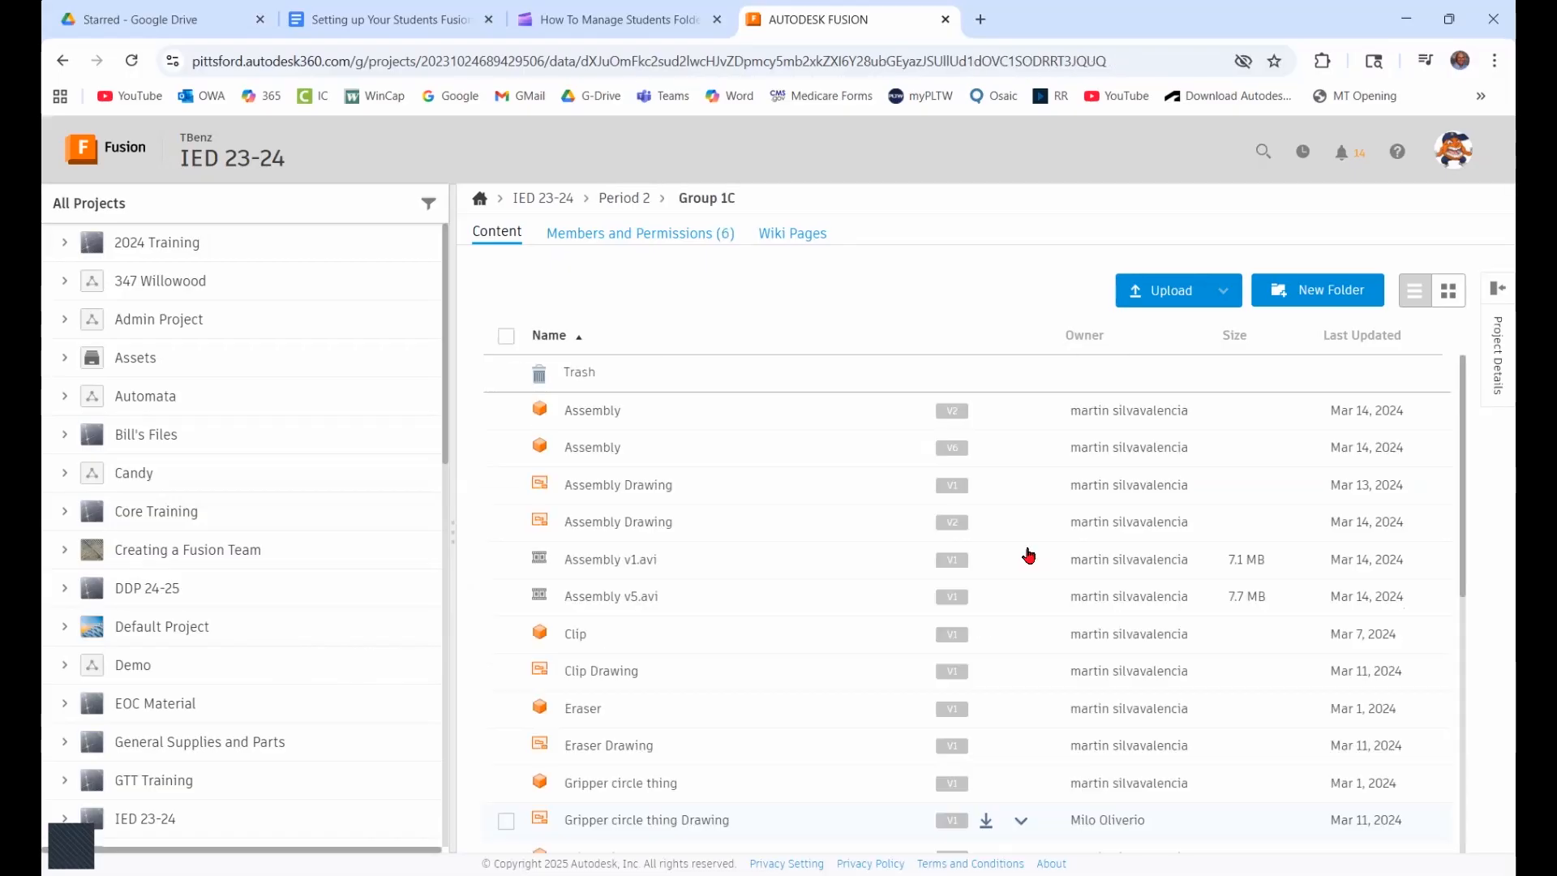
click(662, 238)
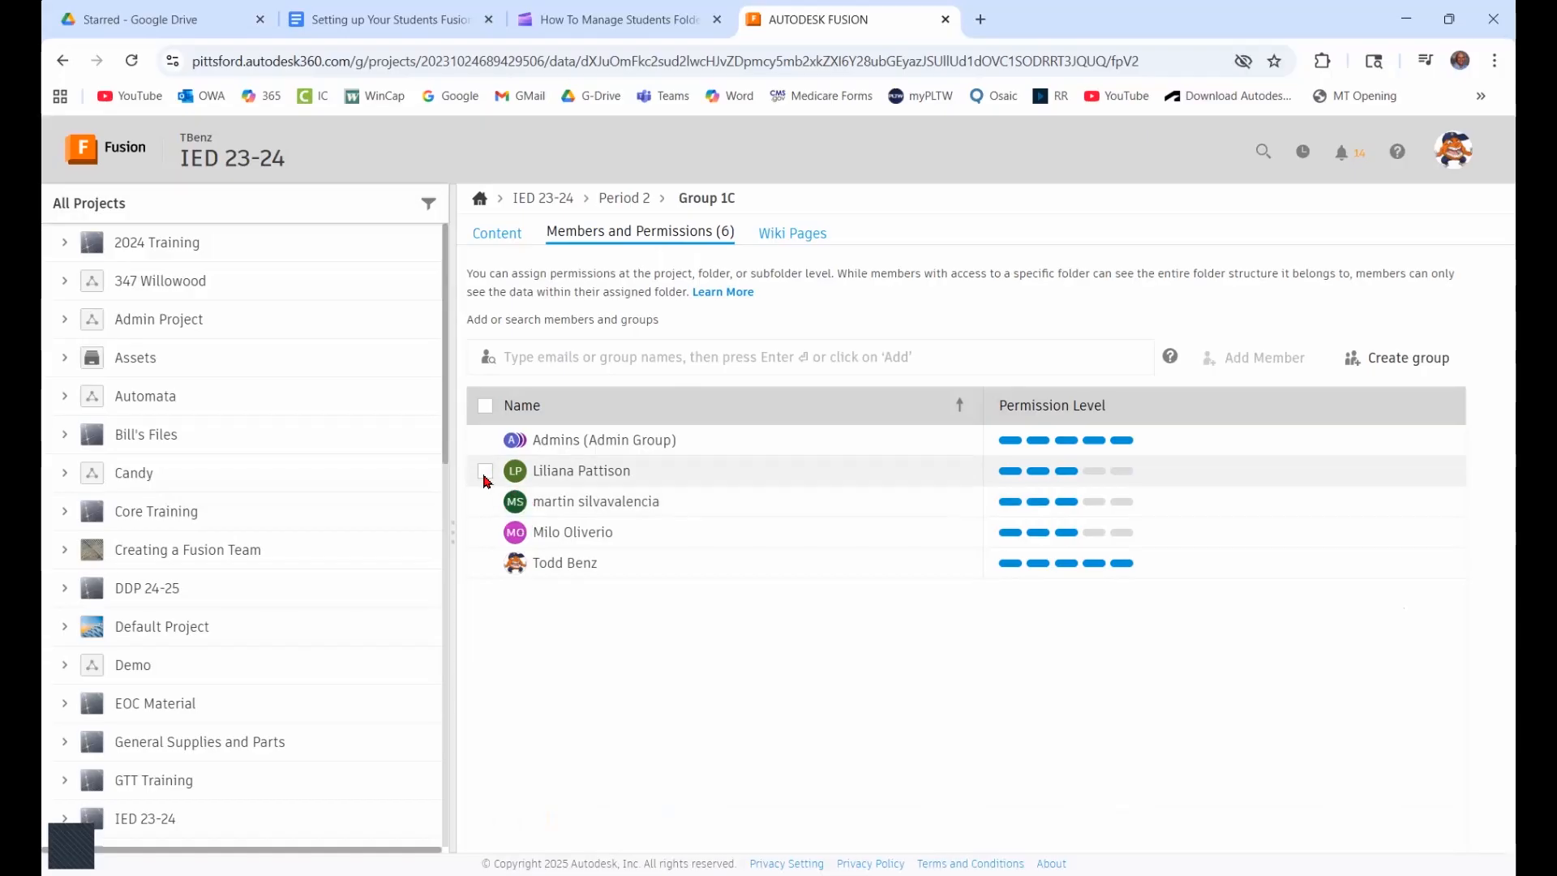
Assign the Editor role to all three student members of Group 1C and return to the IED 23-24 project
click(485, 472)
click(485, 502)
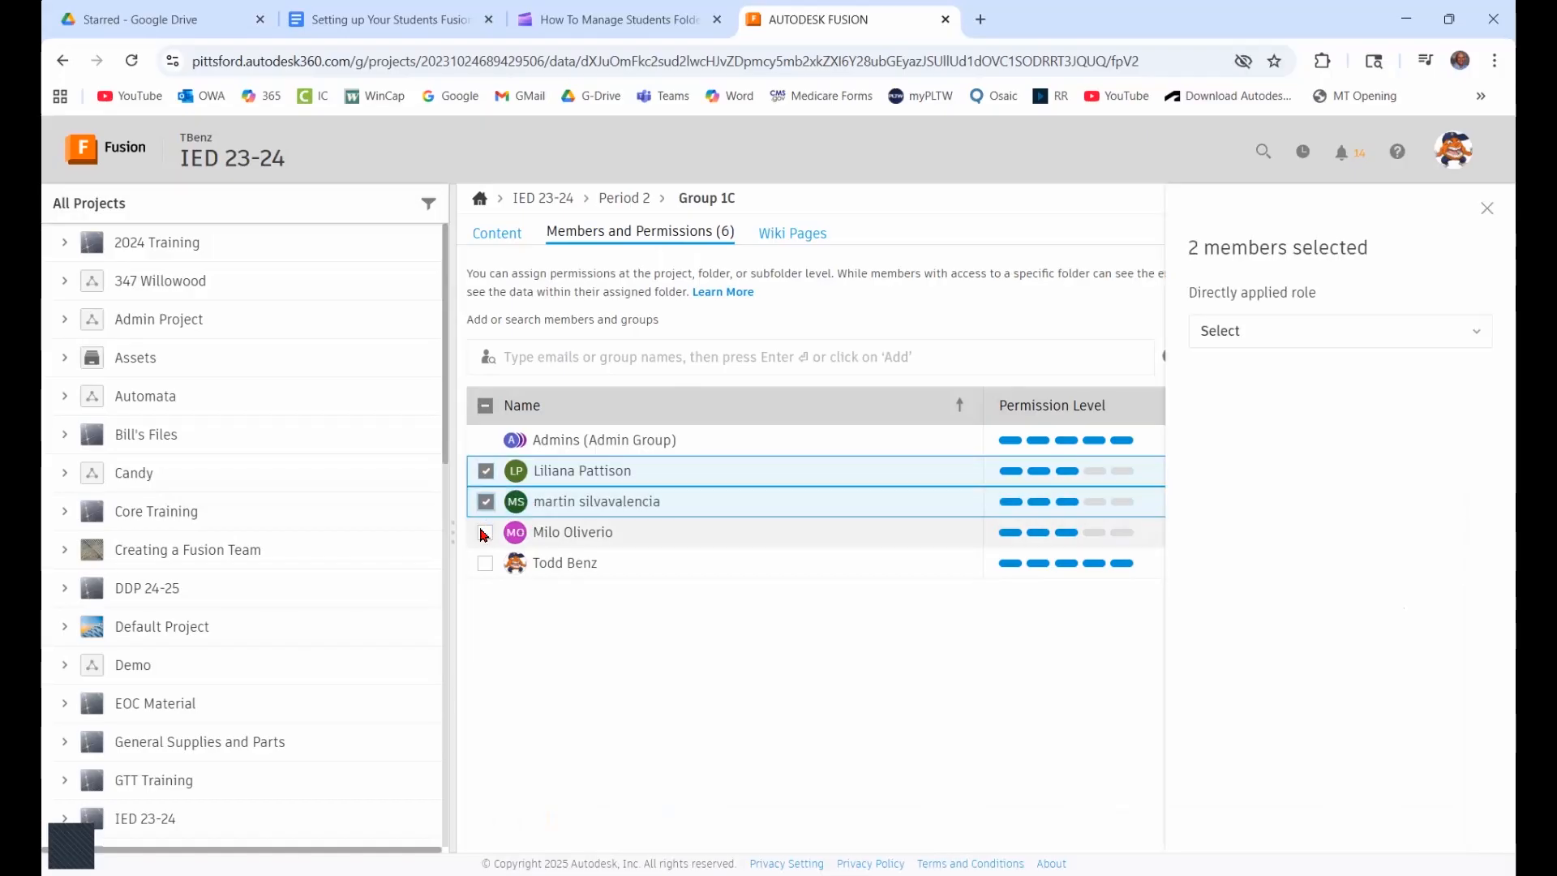
click(485, 533)
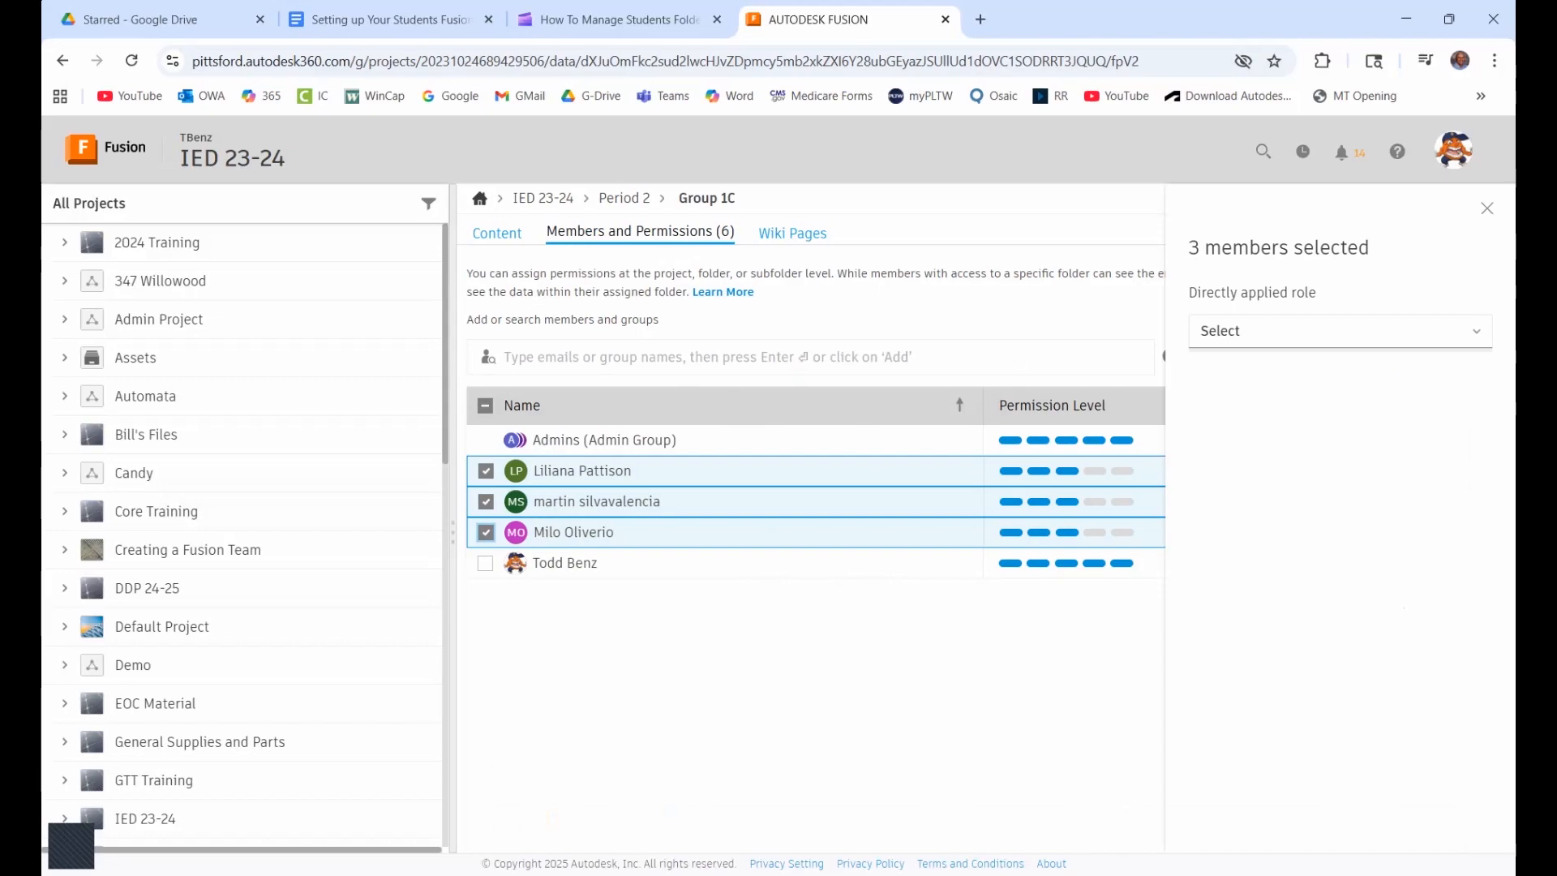
click(1330, 330)
click(1343, 565)
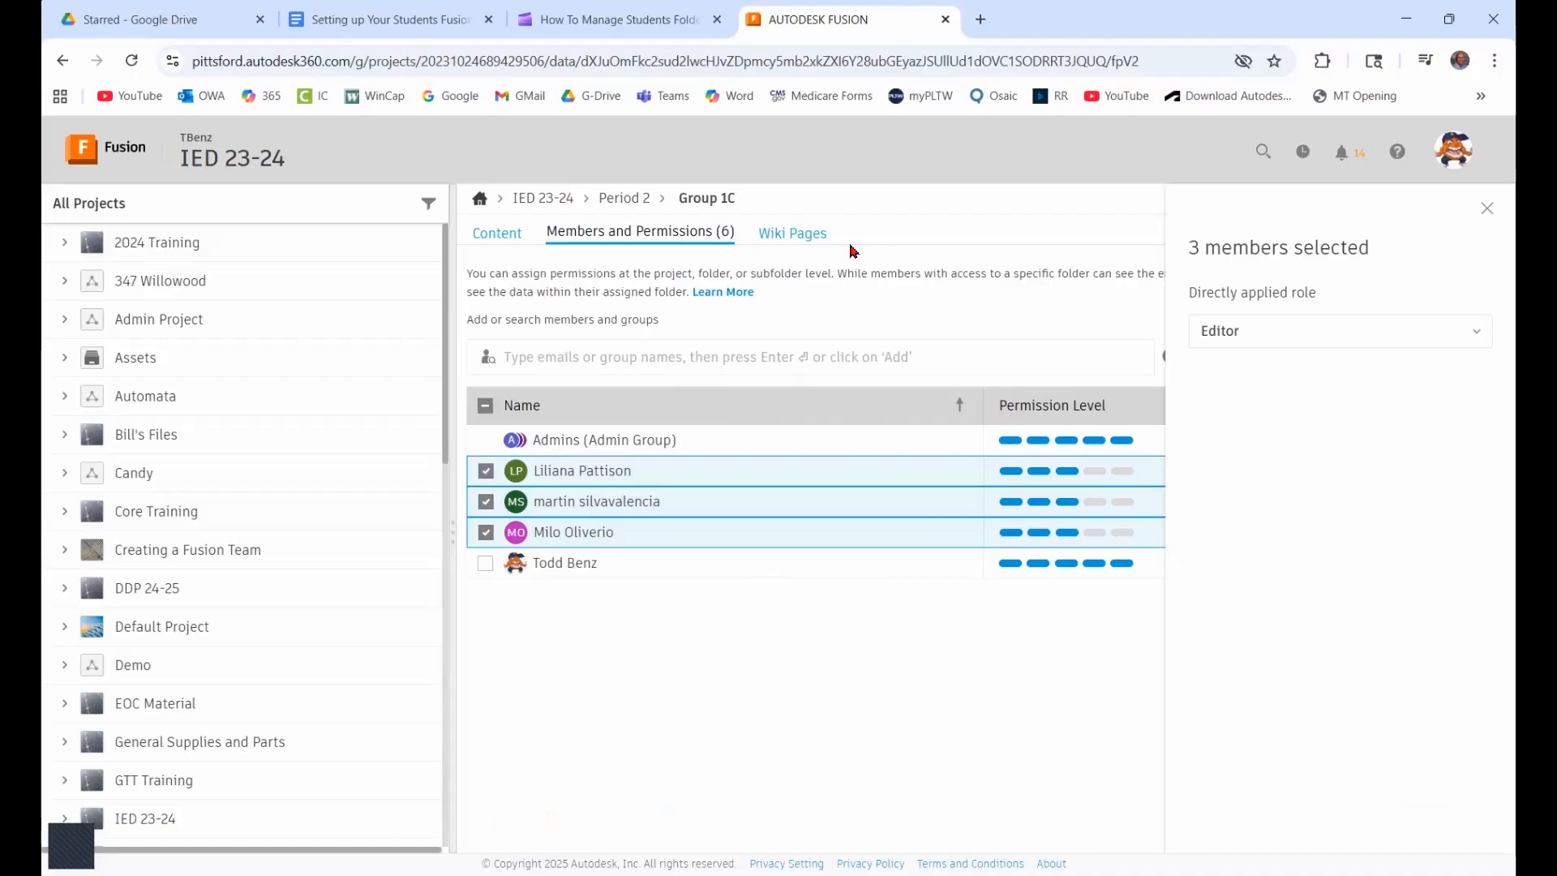
click(542, 200)
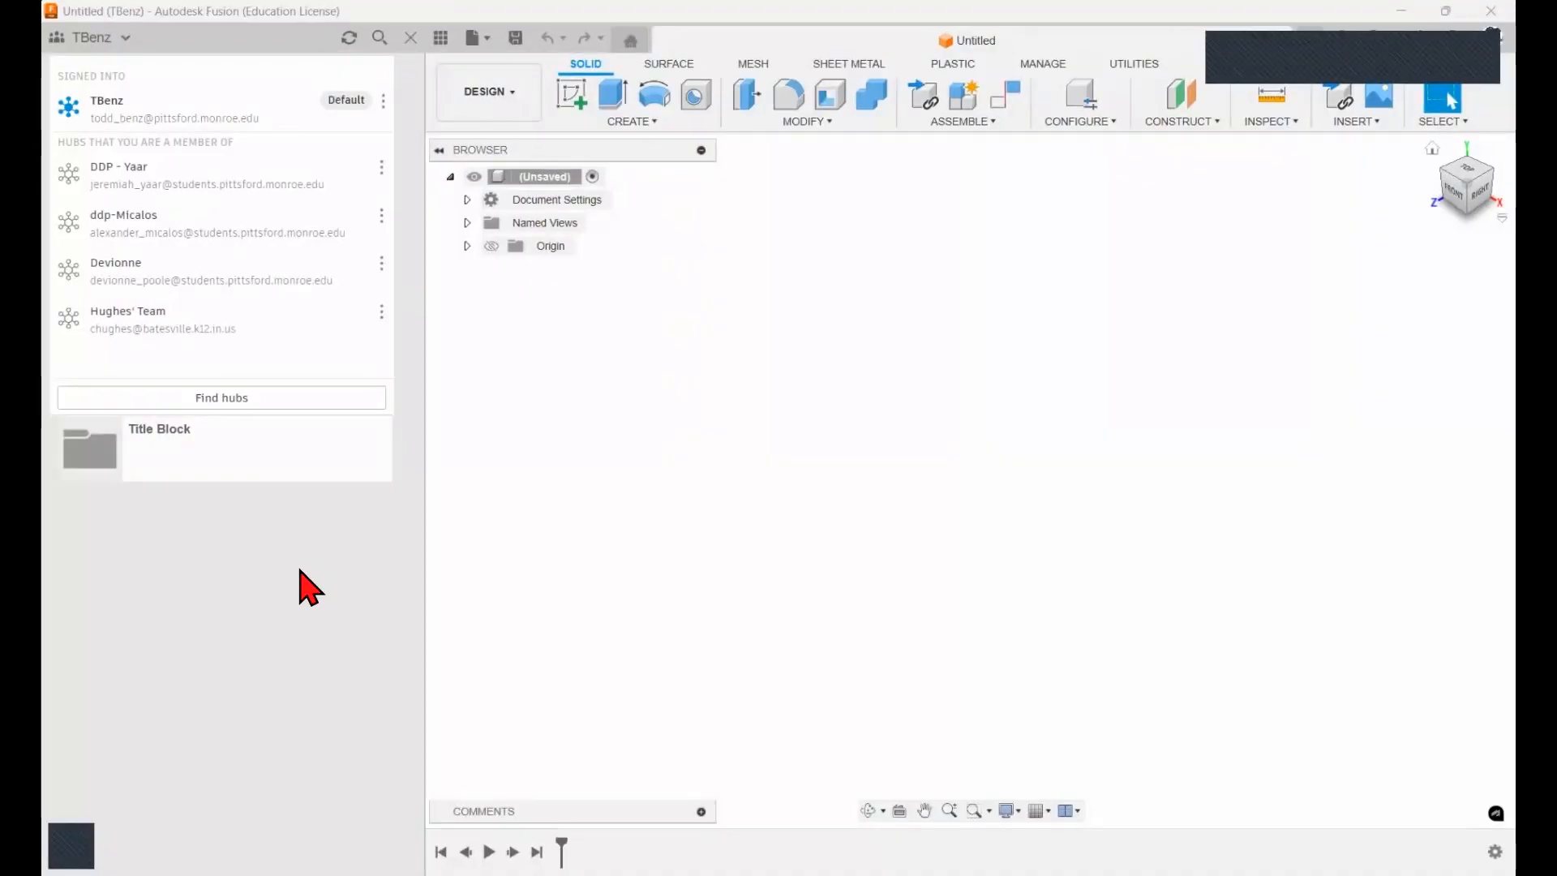
In the Fusion desktop application, switch from the default hub to the last one listed among the hubs joined as a member
click(149, 532)
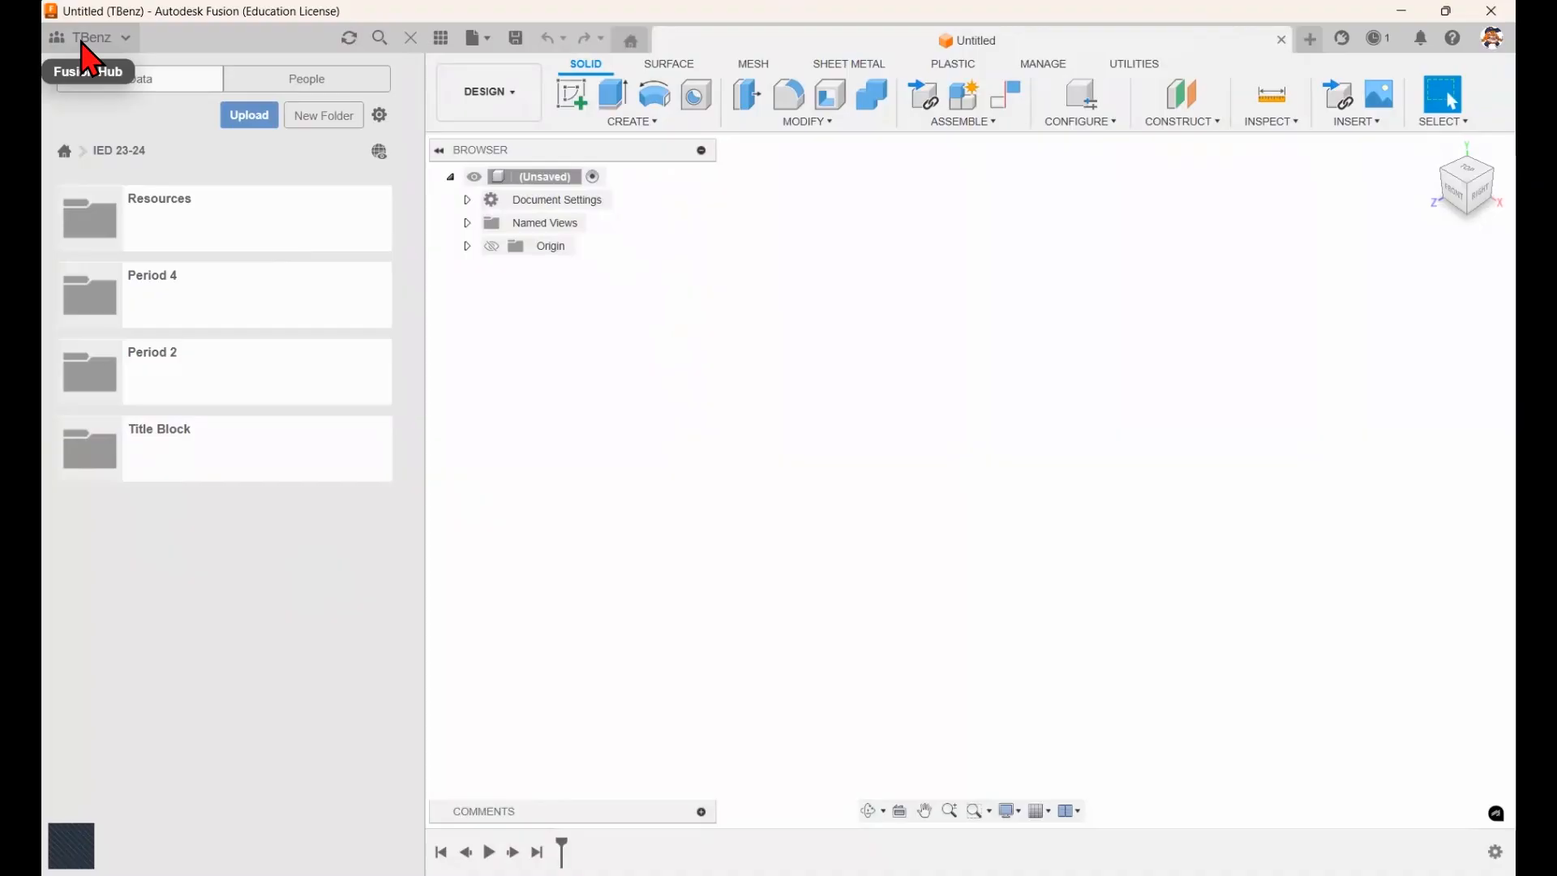
click(126, 39)
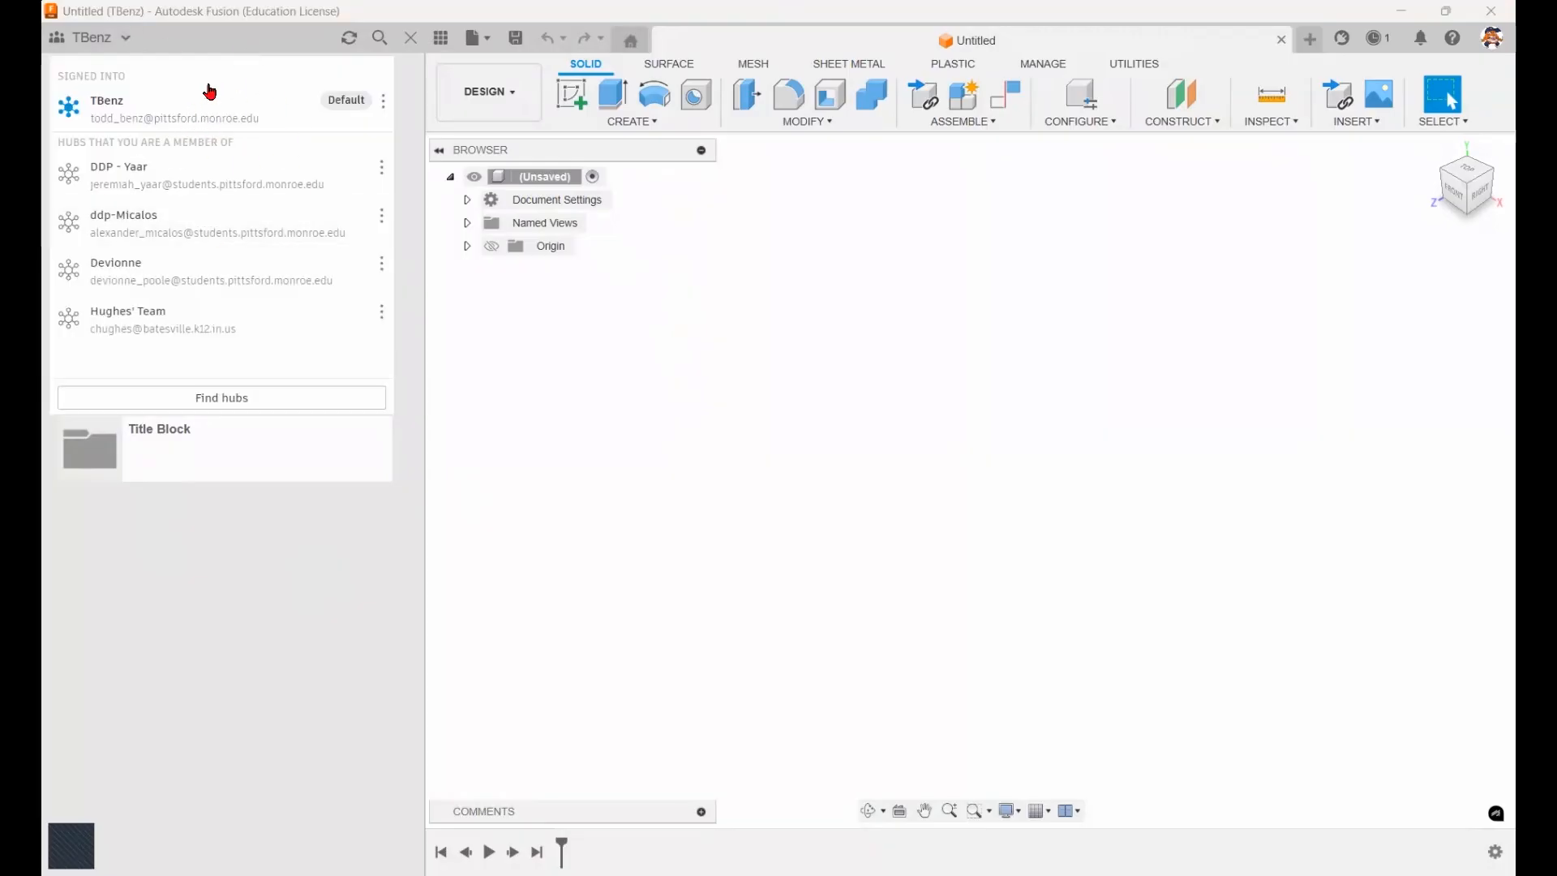
click(169, 317)
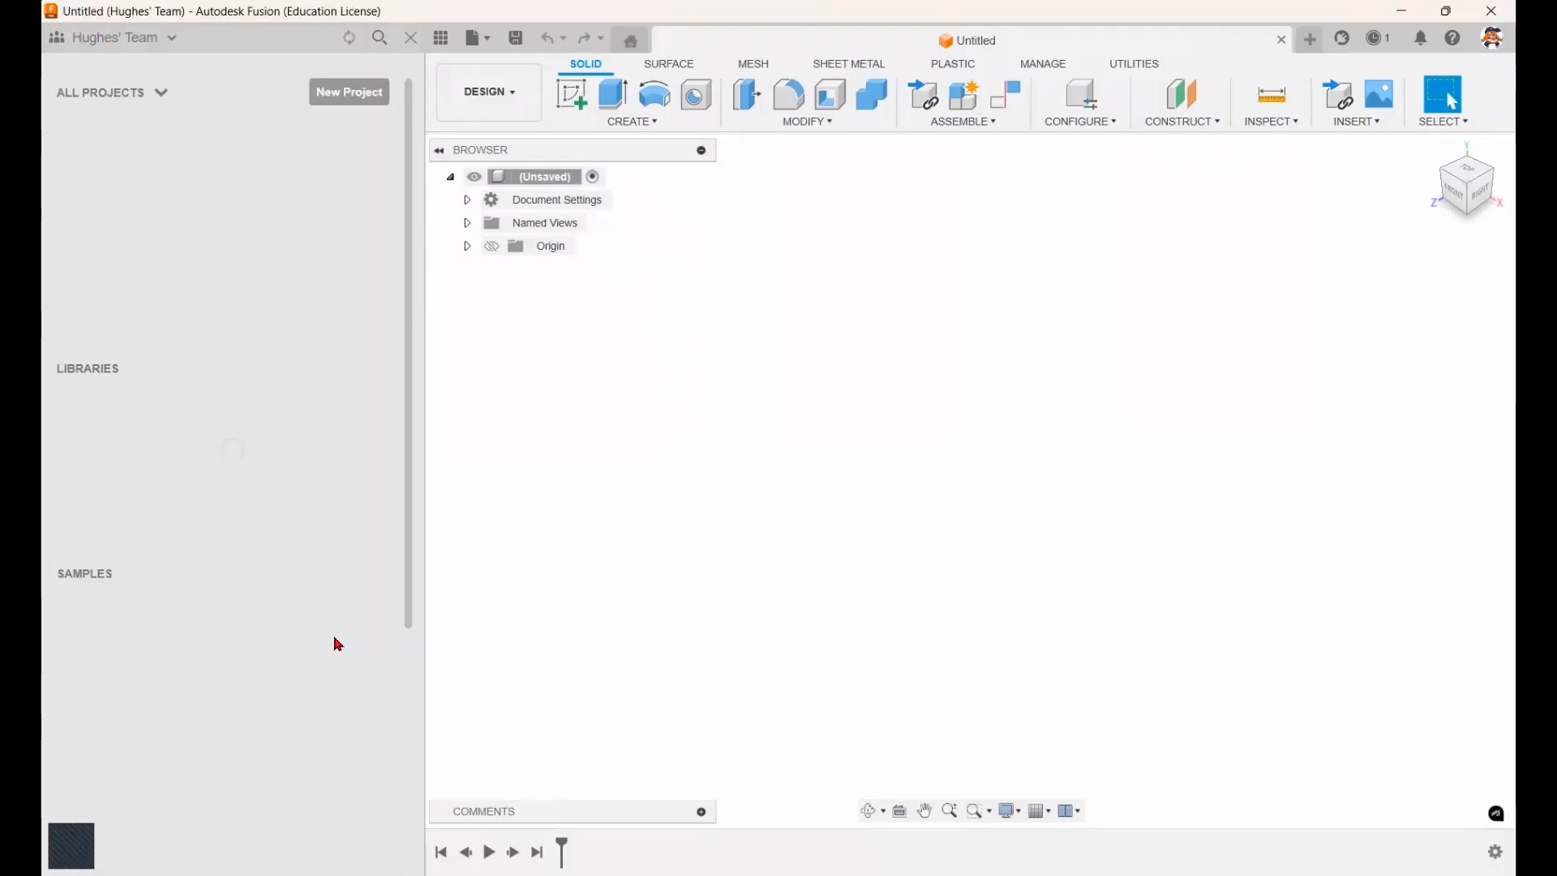